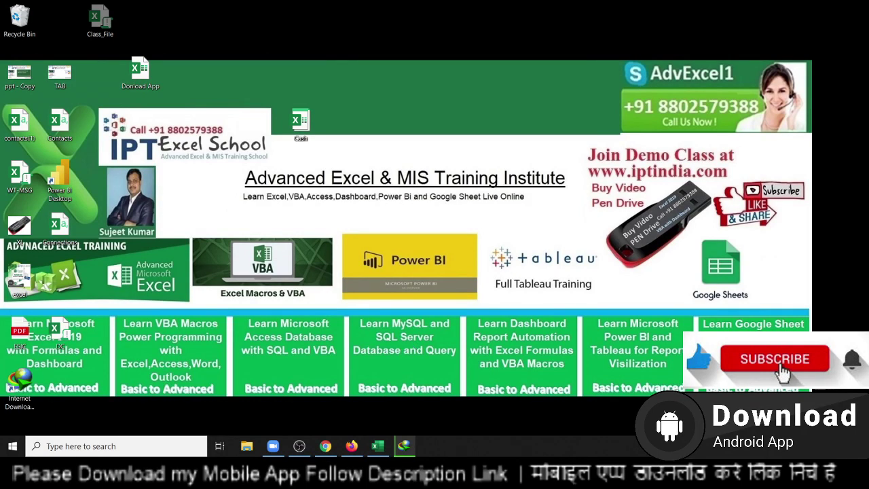
Select the Internet Download Manager shortcut on the desktop and delete it.
left_click(529, 286)
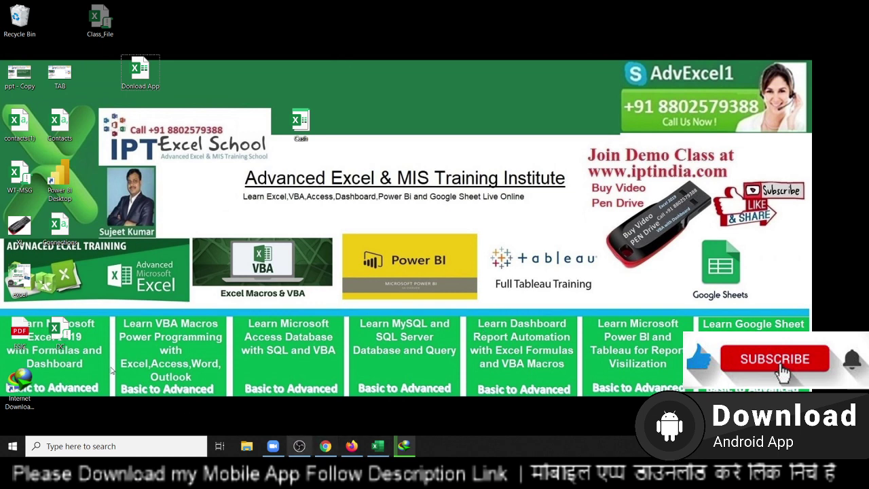
left_click(21, 384)
key("Delete")
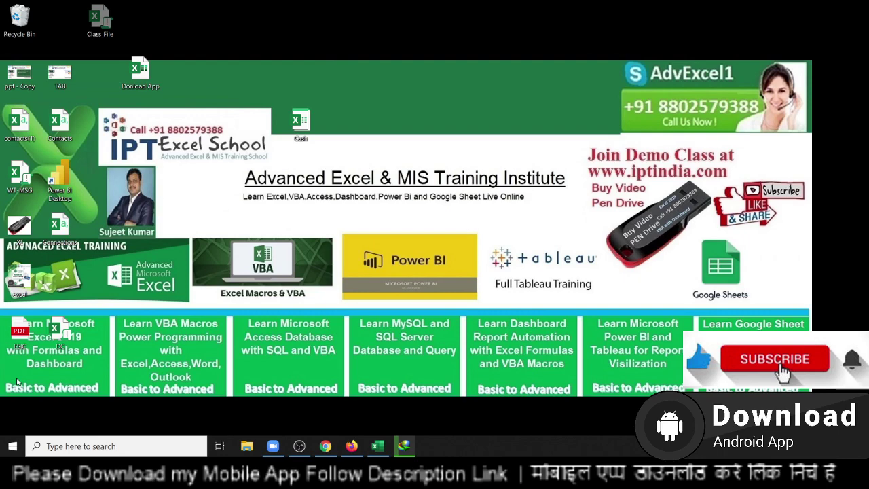
Bring the May workbook to the front and scroll through the enquiry list in column A.
left_click(379, 448)
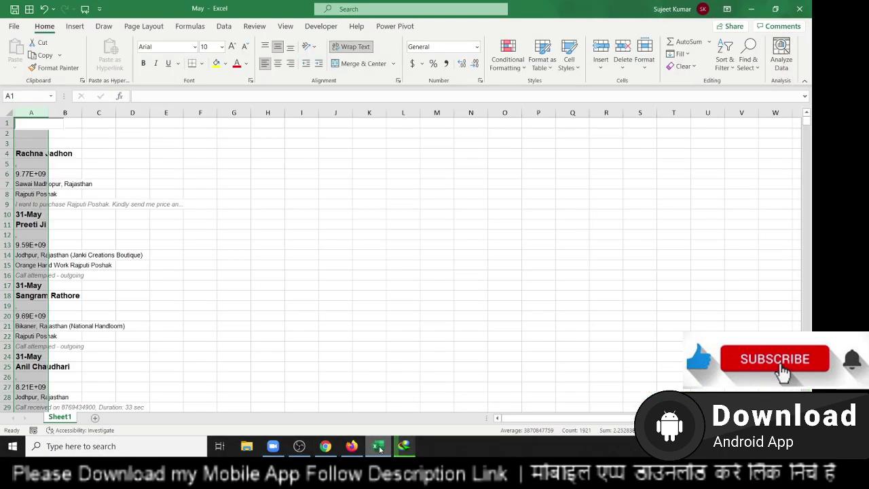
left_click(256, 255)
scroll(125, 272, "down", 10)
scroll(125, 270, "down", 9)
scroll(125, 269, "up", 1)
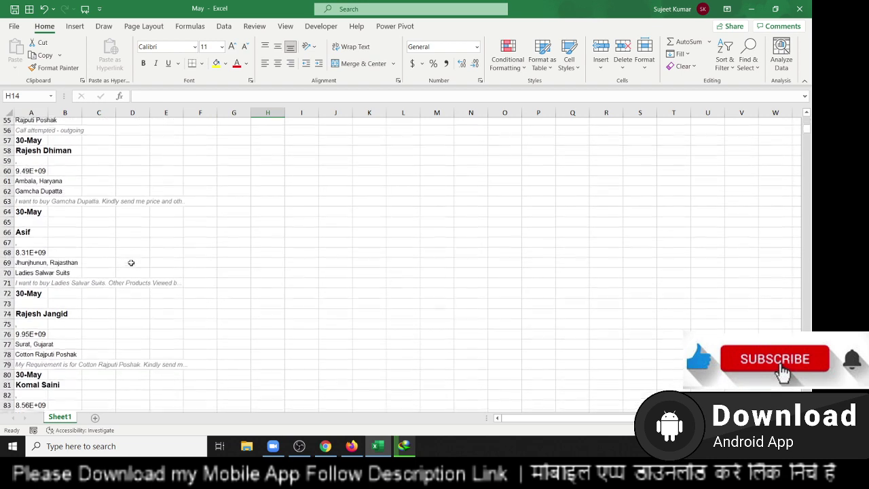
scroll(129, 261, "up", 4)
scroll(129, 262, "up", 6)
scroll(129, 261, "up", 4)
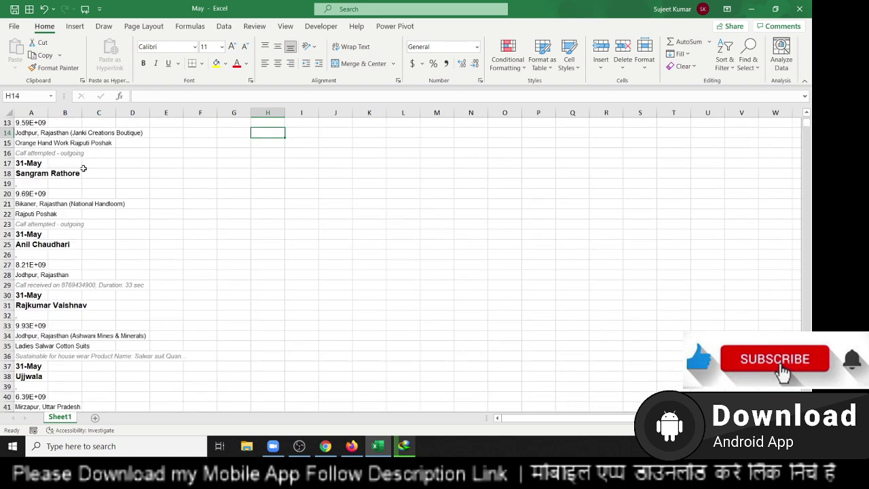
left_click(34, 113)
left_click(161, 196)
scroll(187, 202, "up", 4)
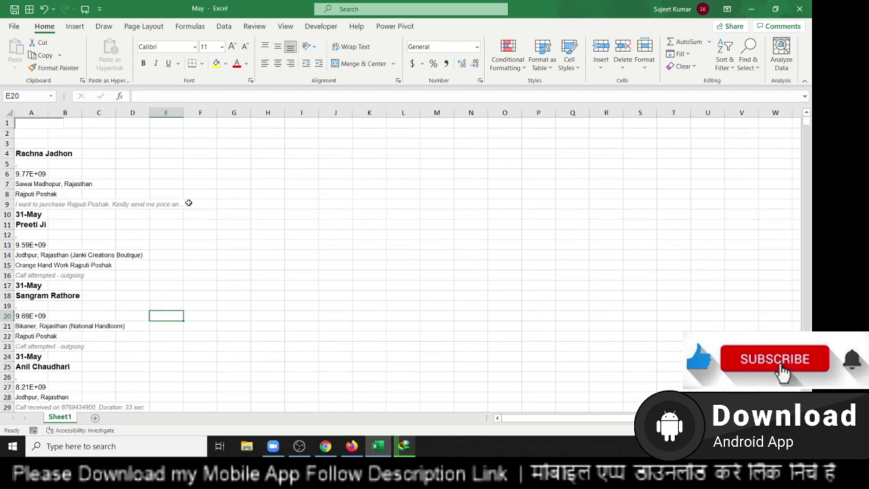
scroll(79, 303, "down", 5)
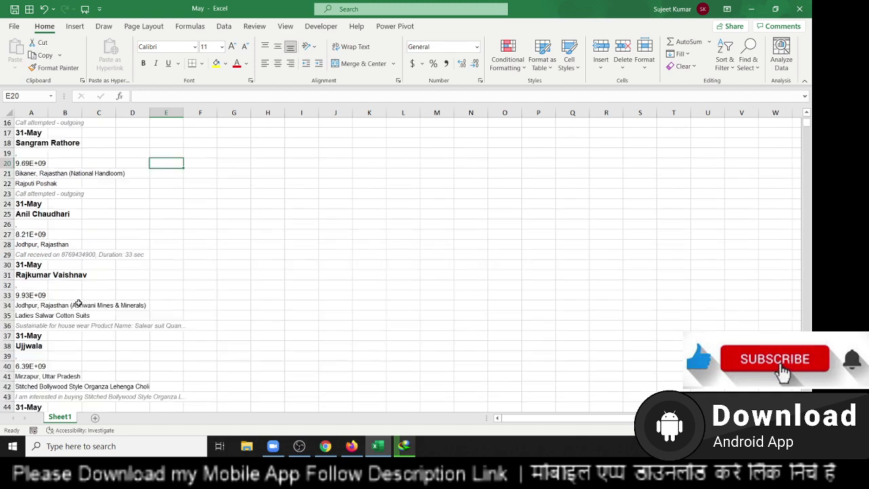
scroll(56, 290, "down", 2)
scroll(56, 290, "down", 4)
scroll(56, 290, "down", 3)
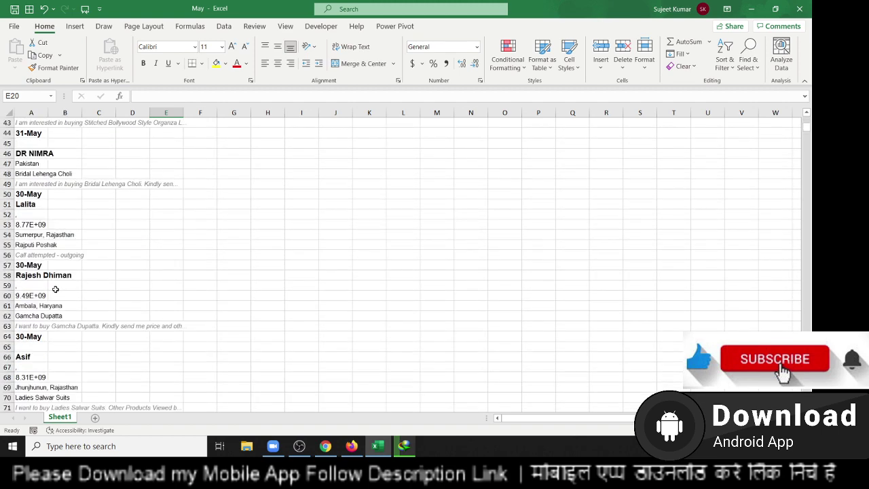
scroll(56, 290, "down", 1)
scroll(56, 290, "down", 1)
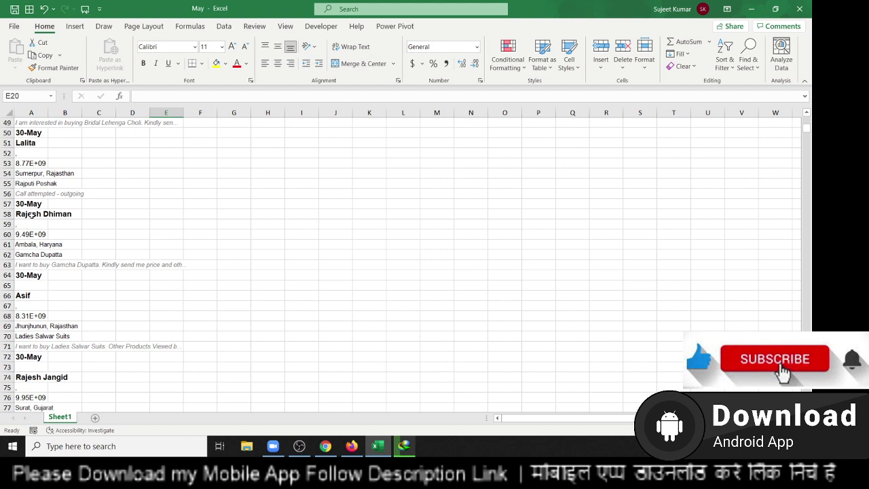
Inspect the name, mobile number and 30-May date entries in column A.
left_click(32, 216)
left_click(32, 233)
left_click(36, 273)
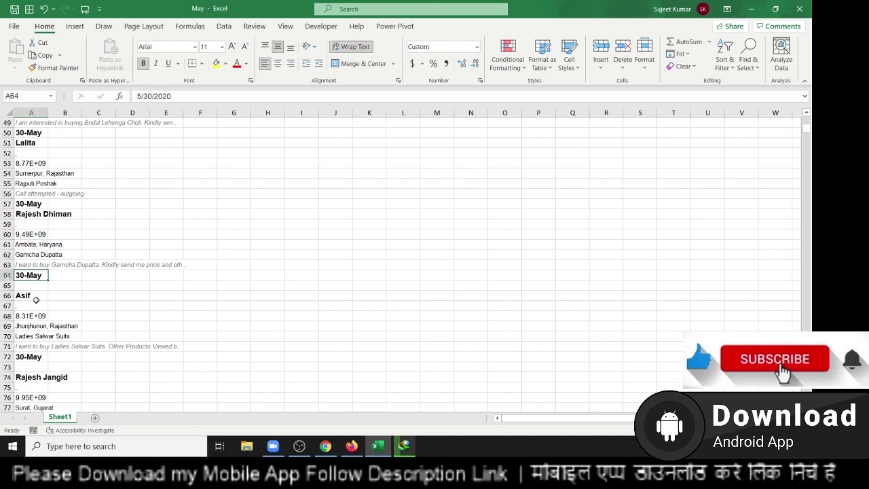
left_click(33, 298)
left_click(31, 314)
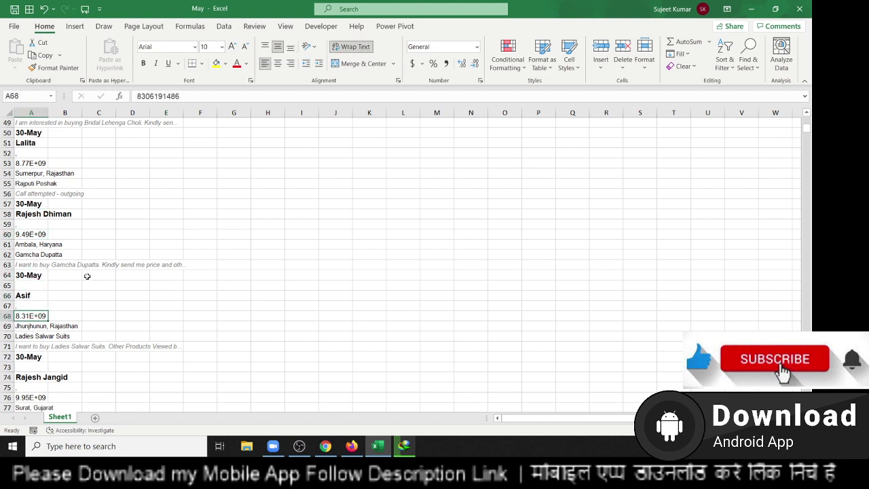
scroll(86, 276, "down", 5)
scroll(90, 275, "up", 5)
scroll(90, 275, "up", 9)
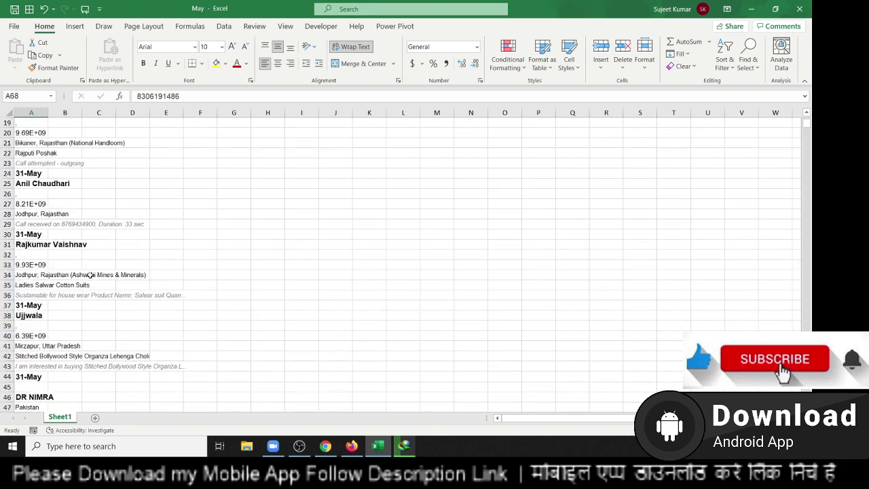
scroll(89, 275, "up", 5)
scroll(90, 275, "up", 2)
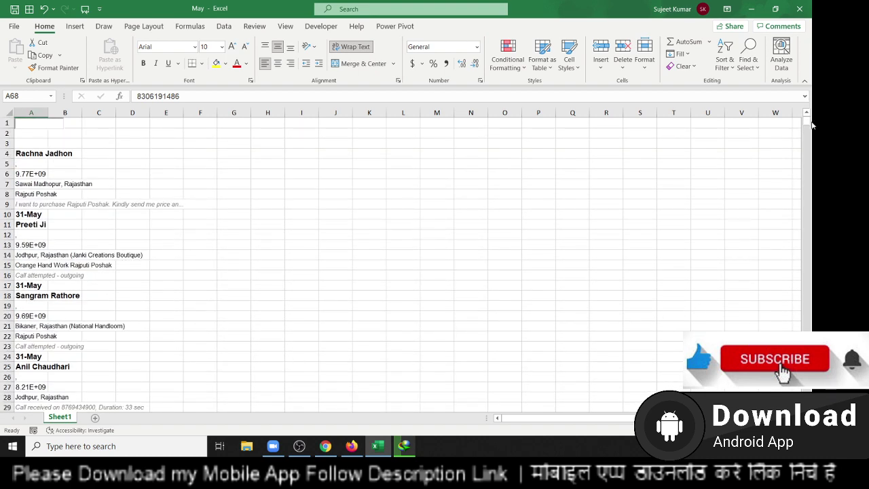
Move further down the list to inspect more name, mobile and comma-separator rows near row 1745.
left_click_drag(808, 127, 807, 157)
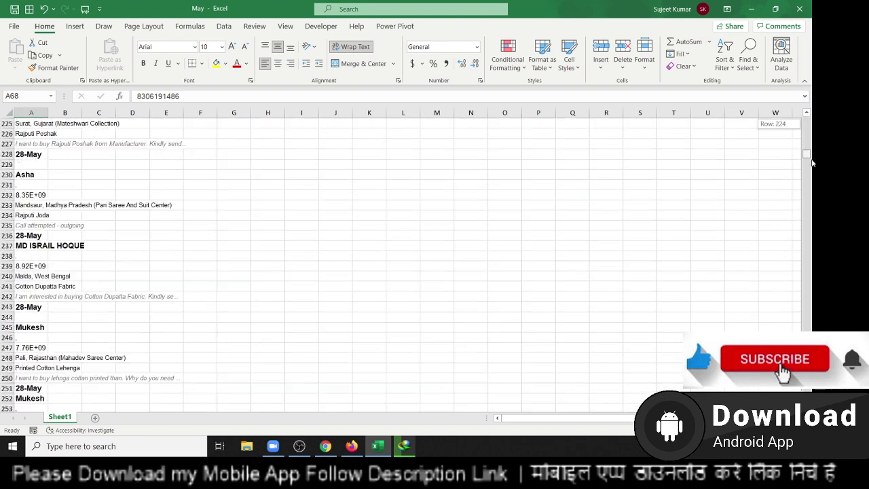
left_click(22, 305)
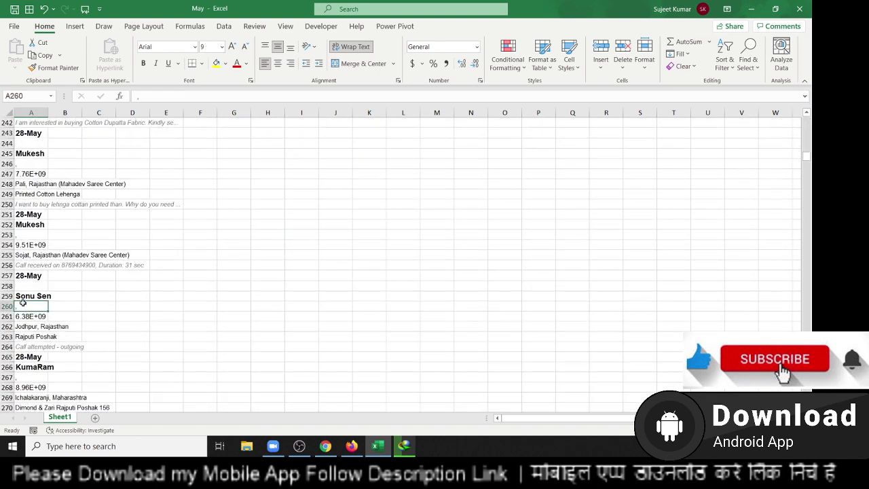
left_click(24, 296)
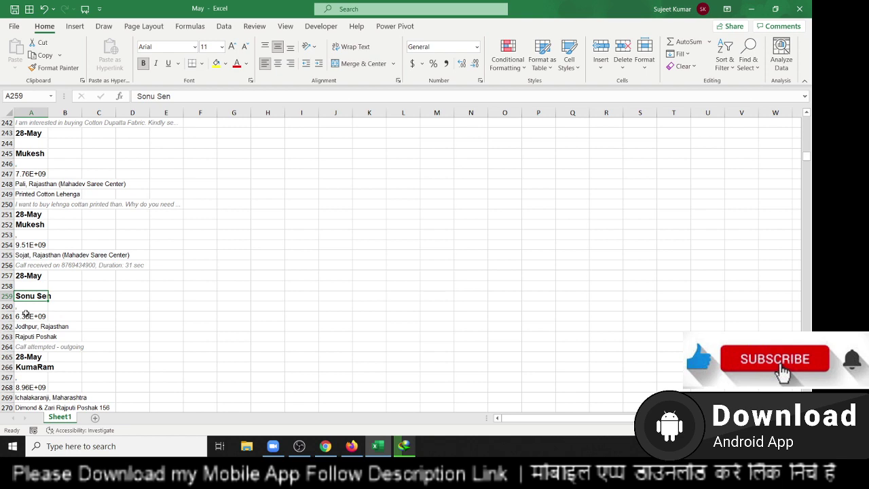
left_click(31, 316)
left_click_drag(808, 157, 807, 393)
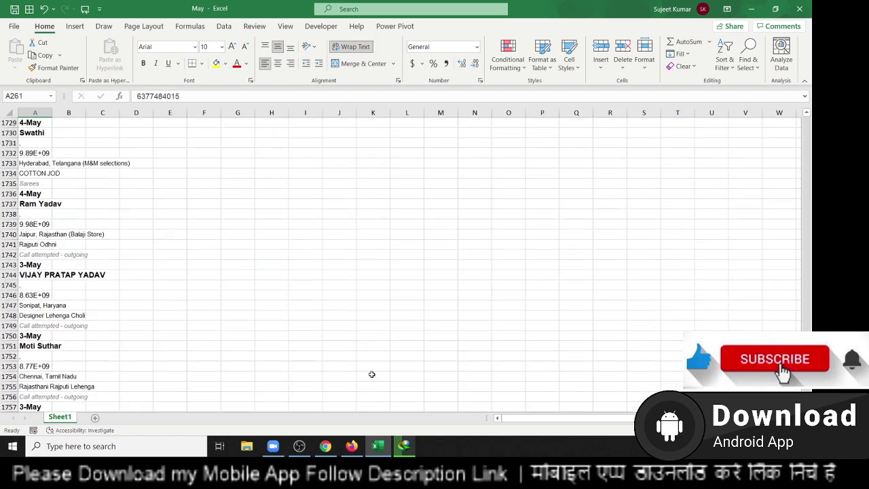
left_click(26, 283)
left_click(25, 275)
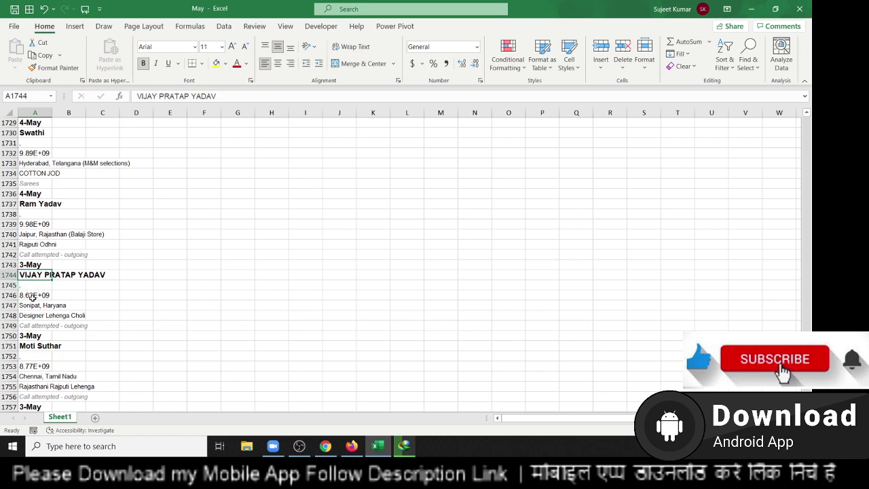
left_click(31, 297)
scroll(76, 322, "down", 4)
scroll(78, 319, "down", 8)
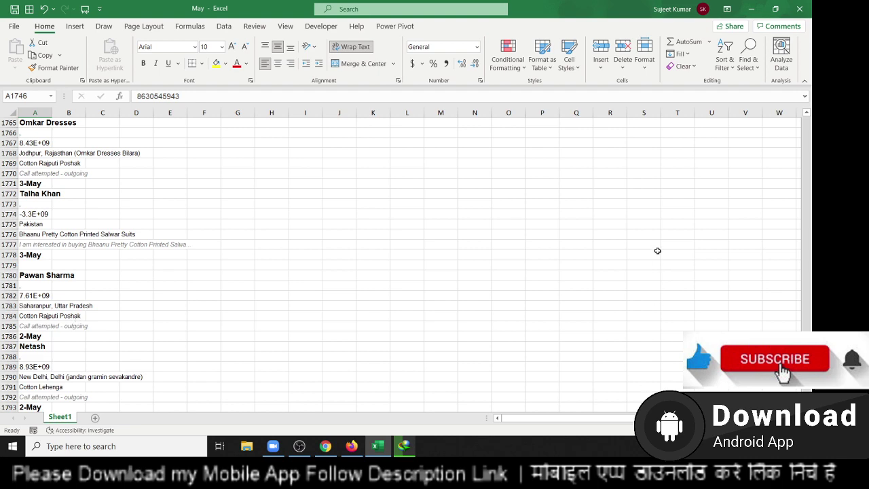
scroll(456, 190, "up", 15)
scroll(456, 189, "up", 15)
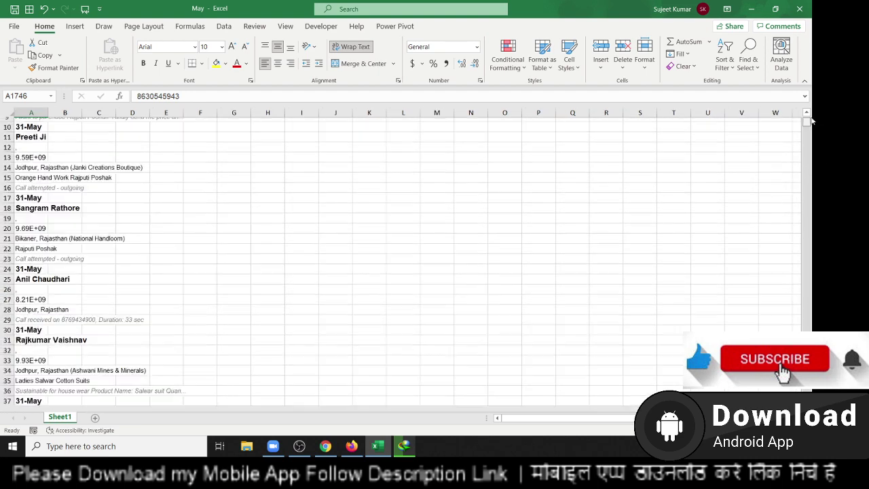
scroll(456, 189, "up", 5)
Insert a blank column A ahead of the data and check that B5 holds the ', ' separator.
left_click(19, 110)
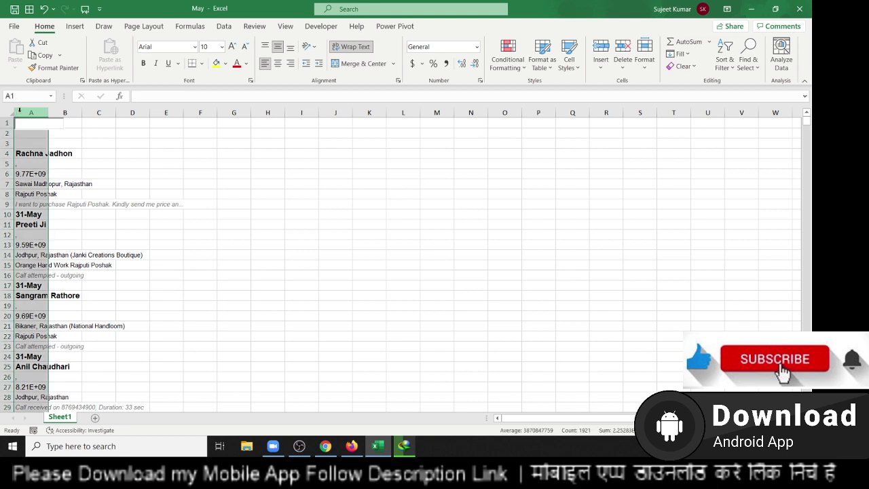
key("ctrl+shift+plus")
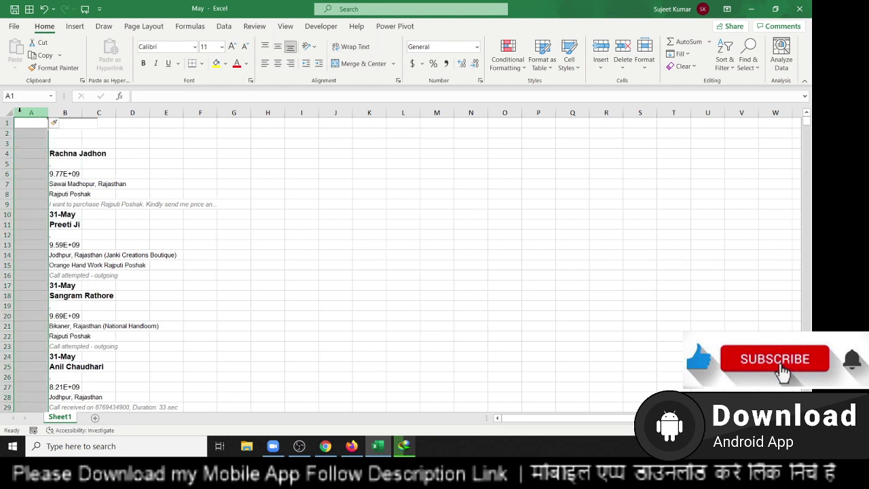
key("Down")
key("Down")
key("Down")
key("Down")
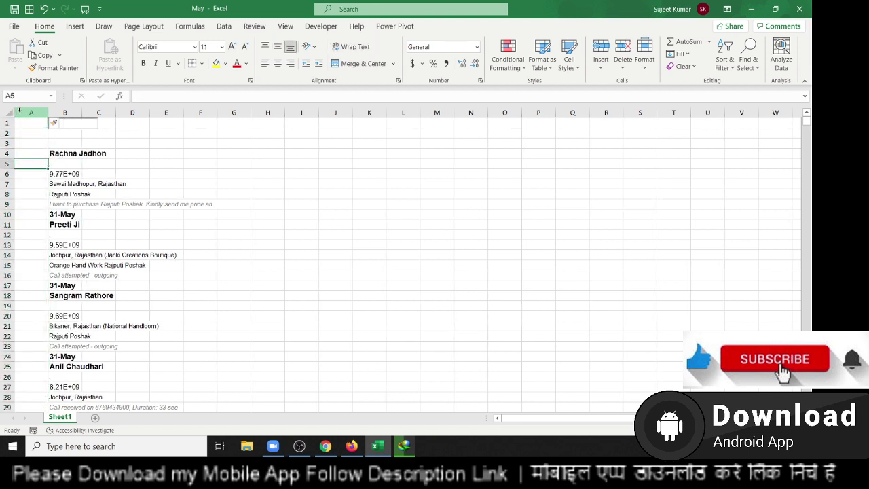
key("Up")
key("Down")
key("Right")
key("F2")
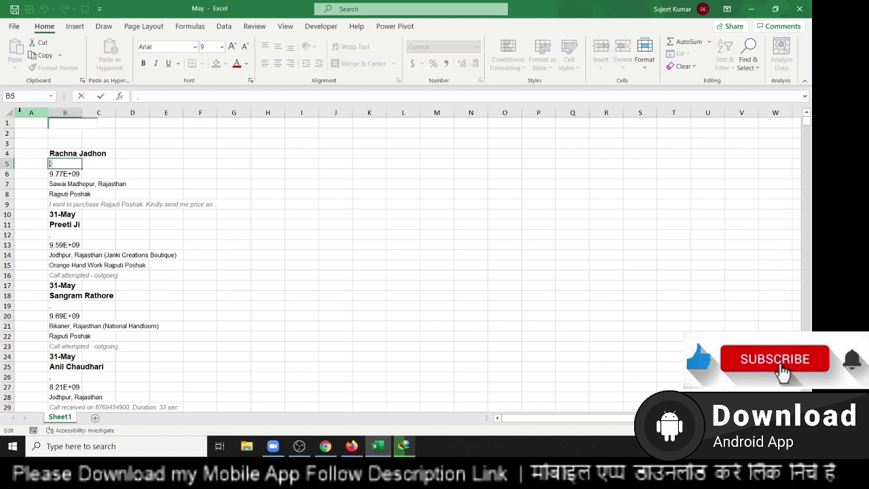
key("Escape")
key("Left")
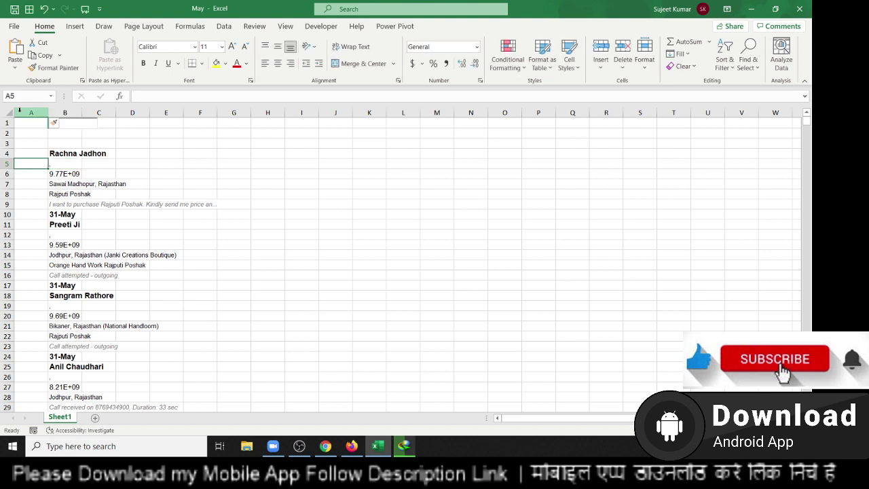
Enter an IF/MAX formula in A5 that numbers the entry when B5 equals ', '.
type("=m")
key("BackSpace")
key("BackSpace")
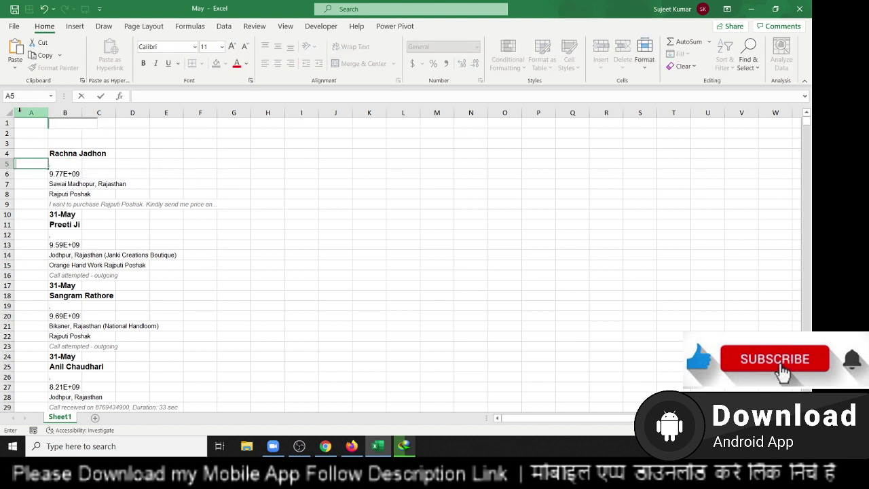
type("=")
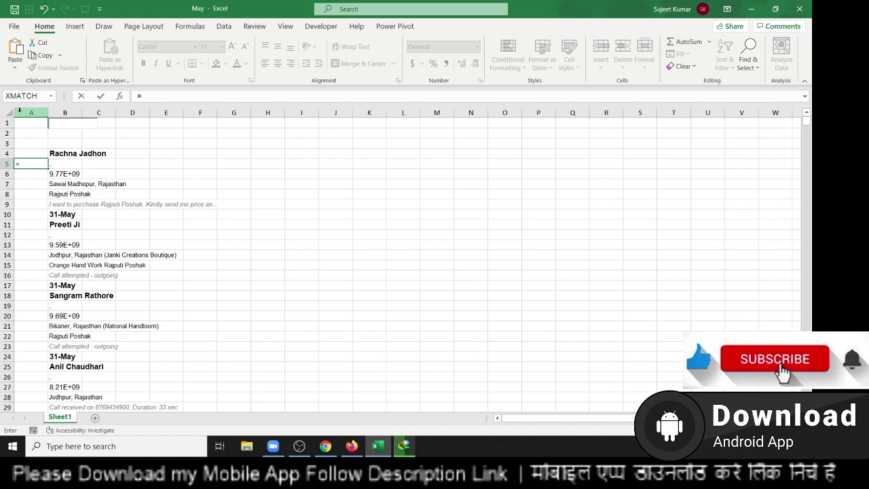
type("IF(")
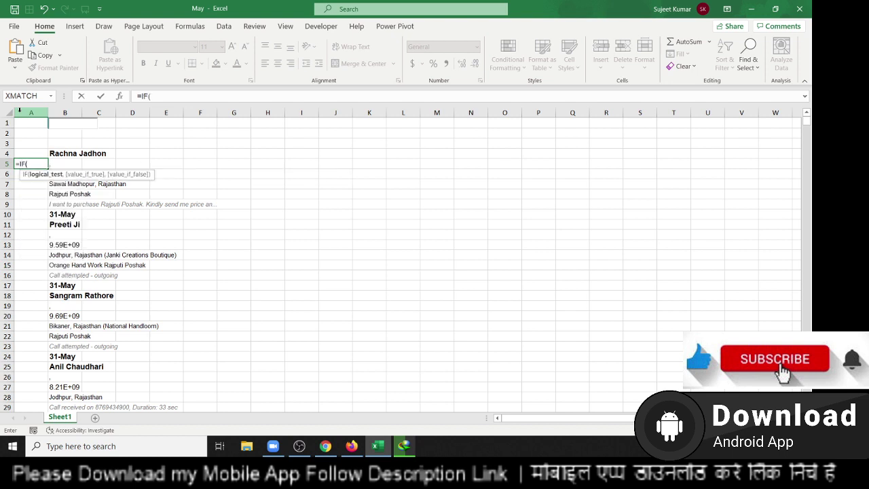
key("Right")
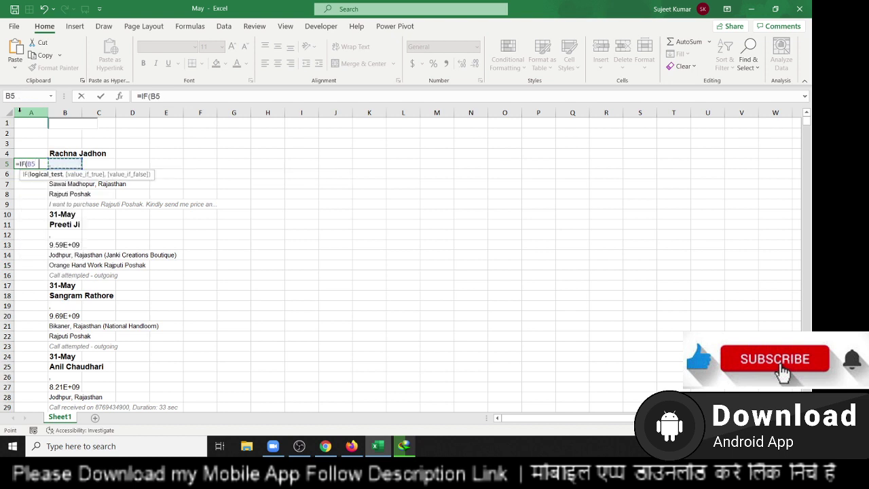
type("=\",")
type(" \"")
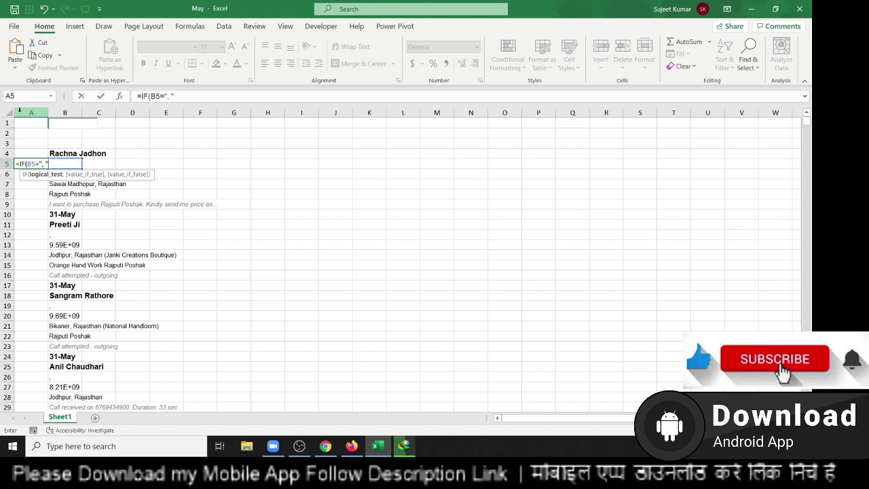
type(",")
key("Up")
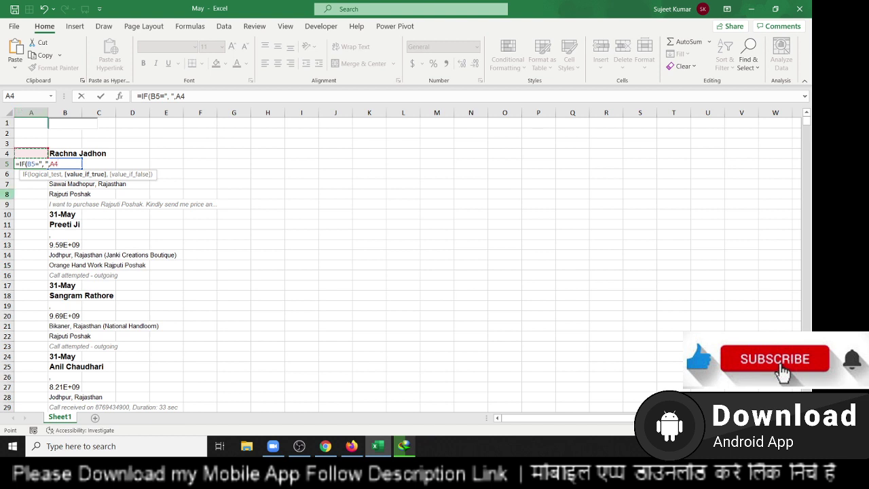
key("BackSpace")
key("BackSpace")
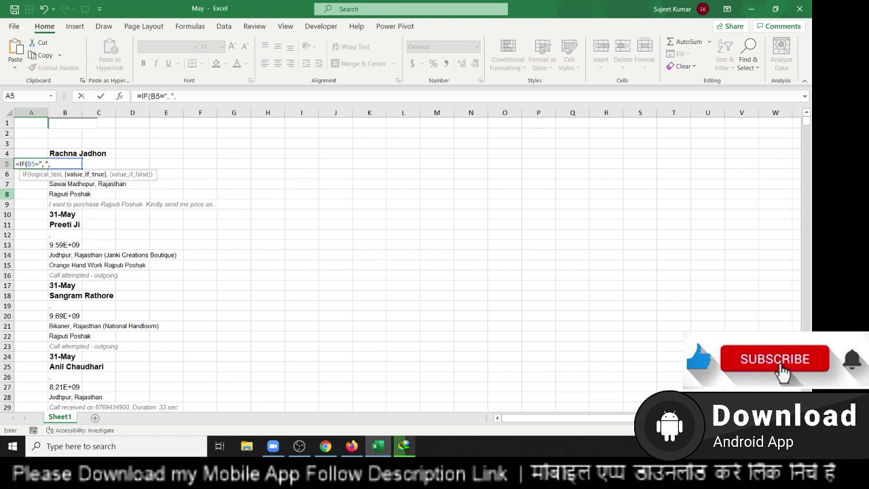
type("max")
key("Tab")
key("Up")
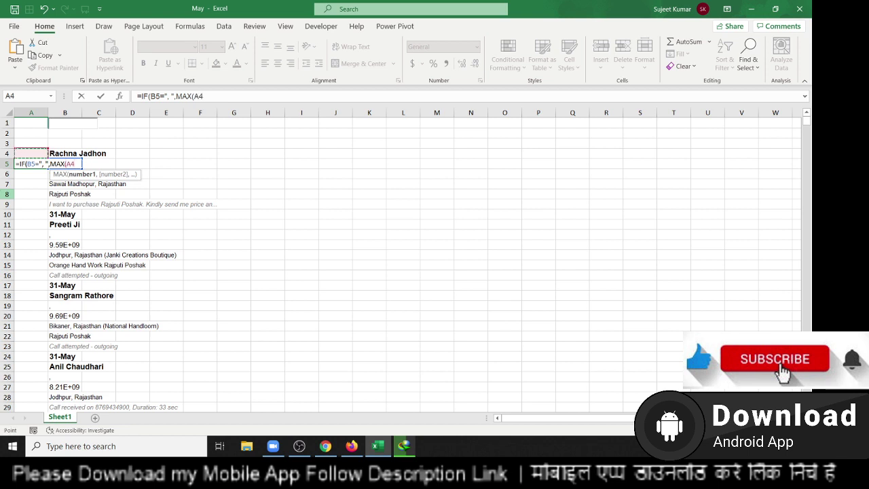
key("F8")
type(")+1")
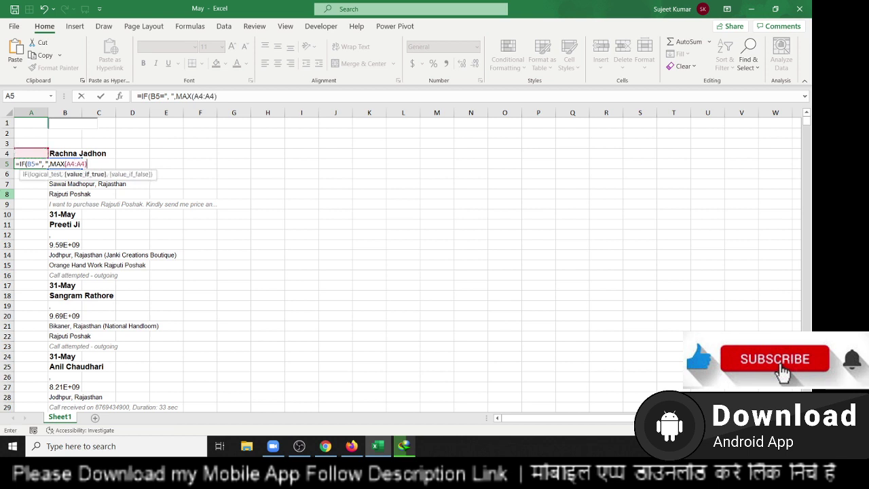
type(",\"\"")
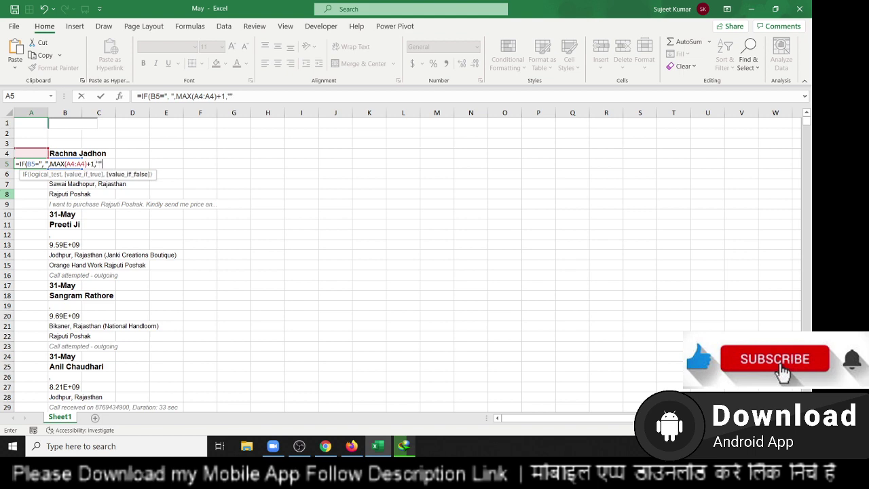
key("Return")
key("Return")
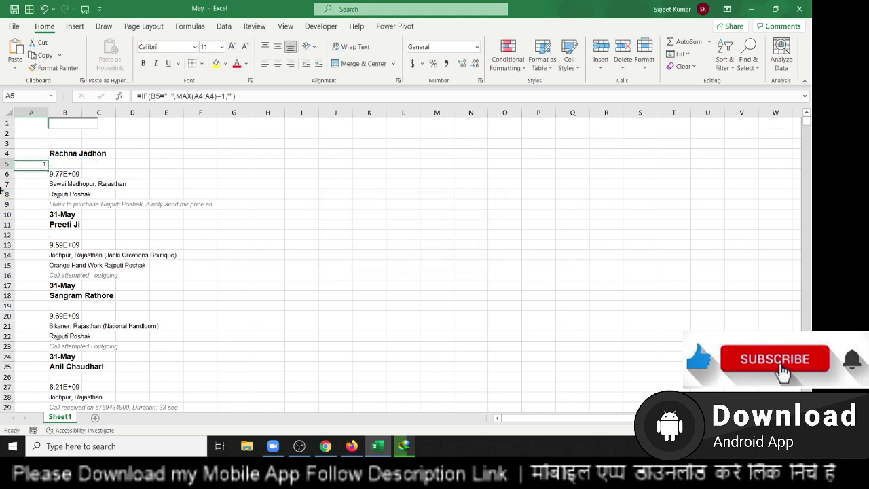
Correct A5 to =IF(B5=", ",MAX($A$4:A4)+1,"") with the first A4 absolute.
scroll(48, 249, "up", 5, "ctrl")
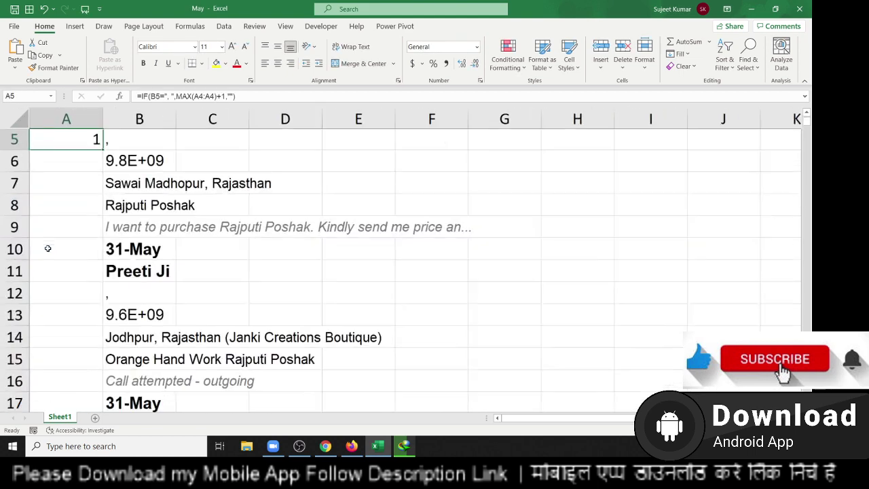
scroll(48, 249, "up", 2, "ctrl")
scroll(54, 248, "up", 1)
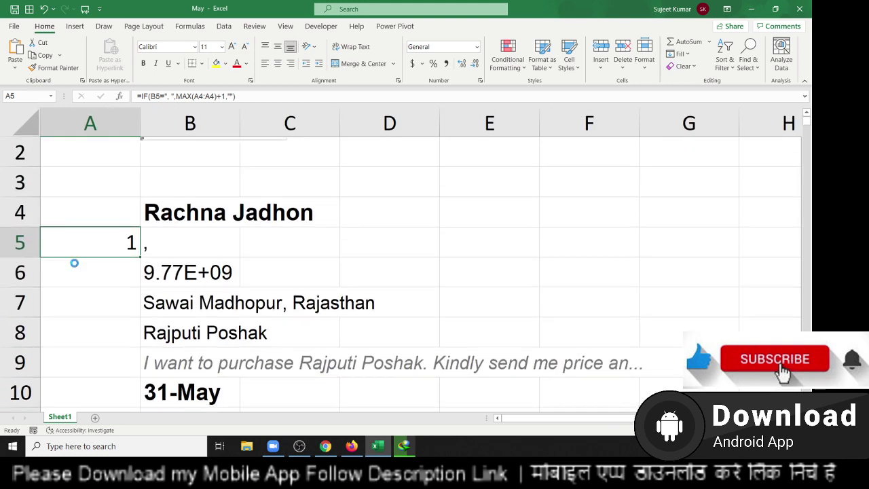
scroll(74, 260, "up", 1, "ctrl")
double_click(98, 265)
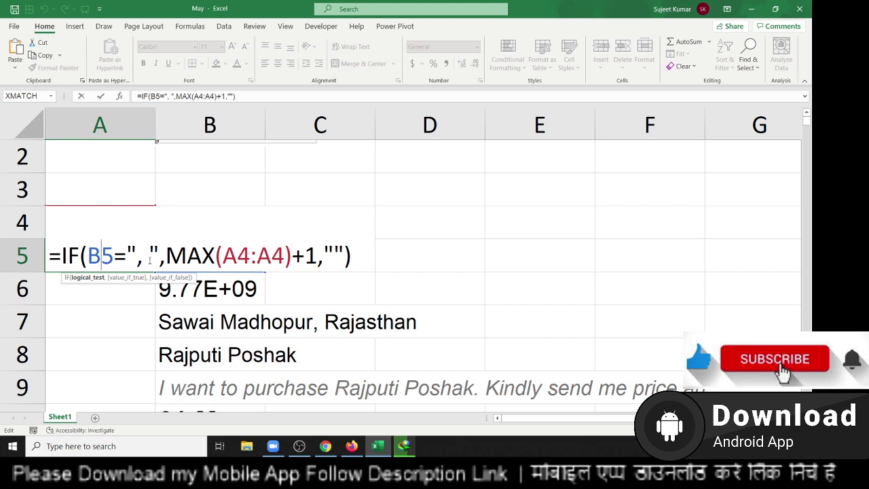
left_click(216, 265)
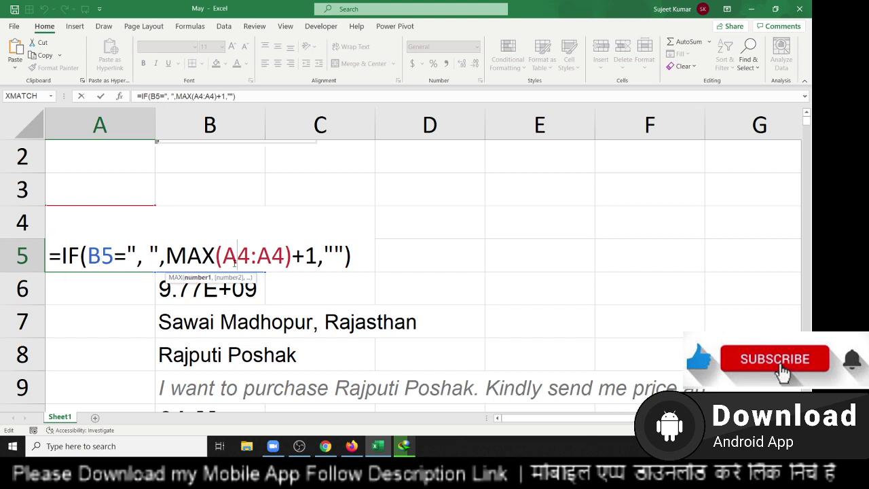
key("F4")
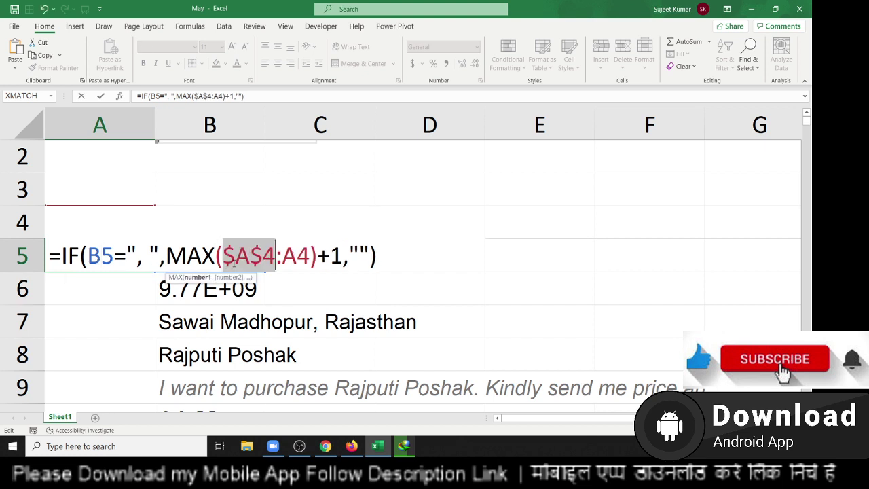
left_click(126, 300)
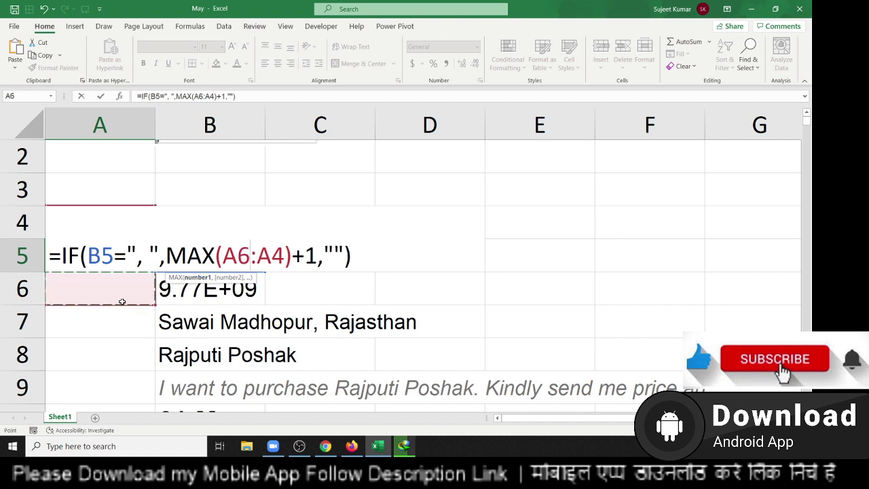
key("BackSpace")
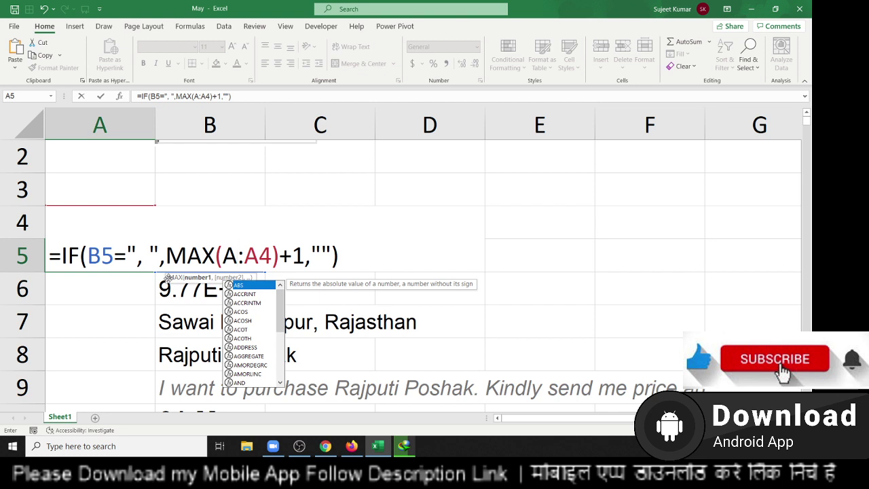
type("4")
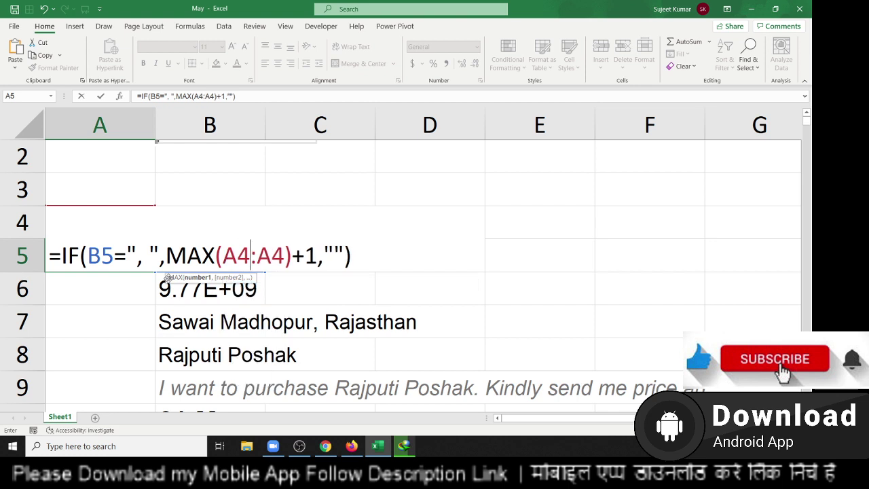
left_click(250, 256)
key("F4")
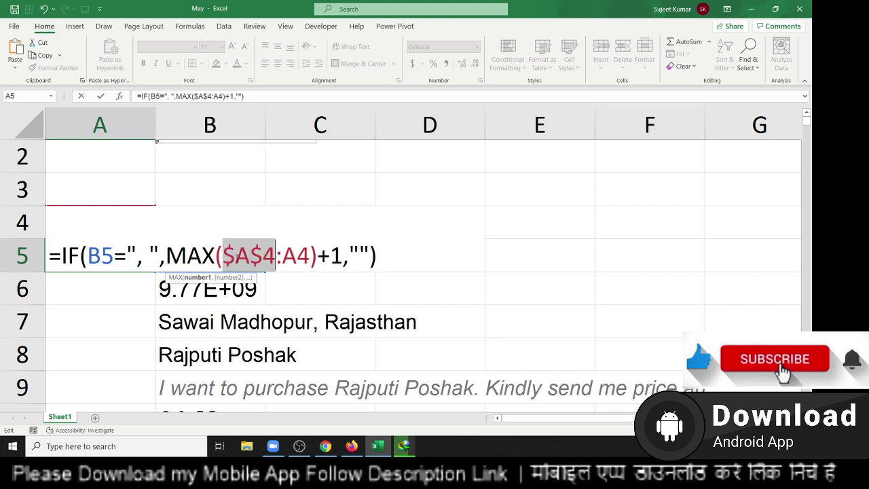
key("Return")
key("Up")
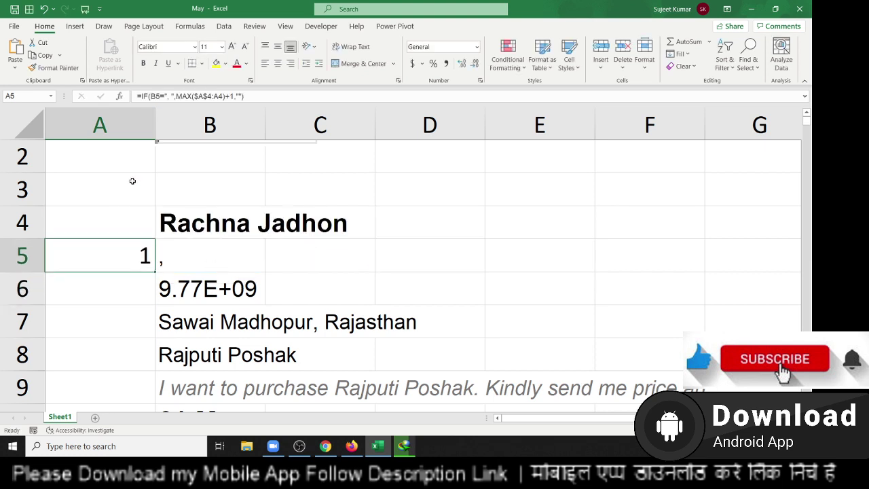
Fill the A5 formula down column A and confirm the numbering reaches 265 near row 1919.
double_click(156, 273)
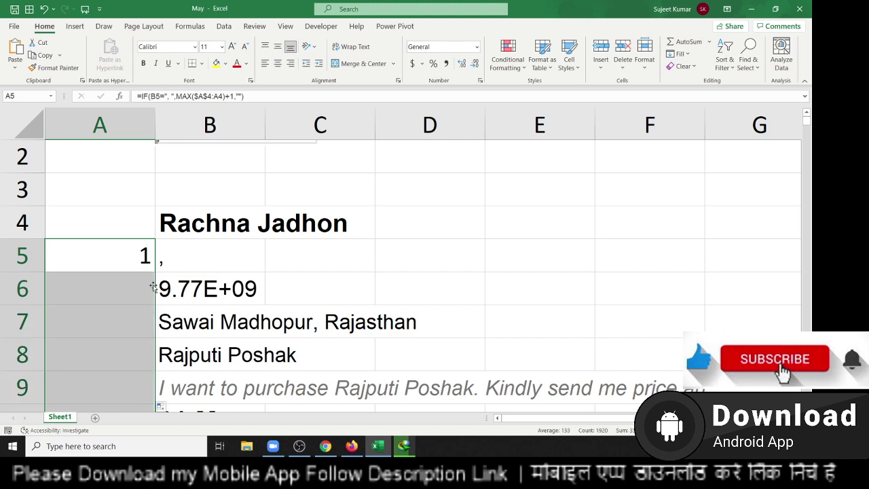
scroll(151, 290, "down", 5)
scroll(142, 241, "down", 5)
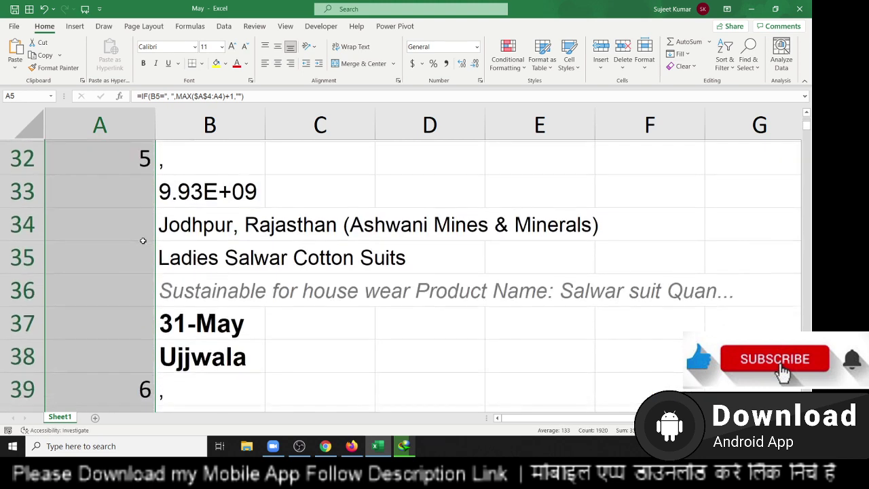
scroll(144, 244, "down", 8)
left_click(143, 273)
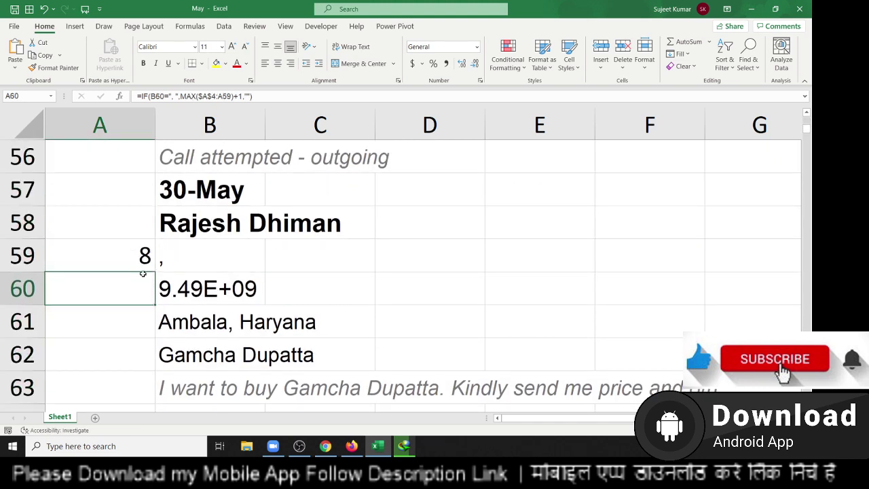
key("ctrl+Down")
key("Up")
key("Up")
key("Up")
key("Up")
key("Up")
key("Up")
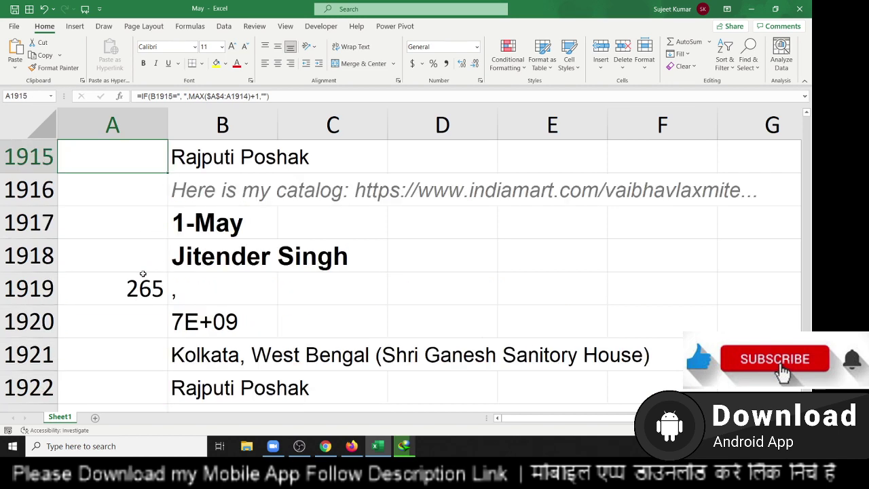
key("Down")
key("Down")
key("ctrl+Home")
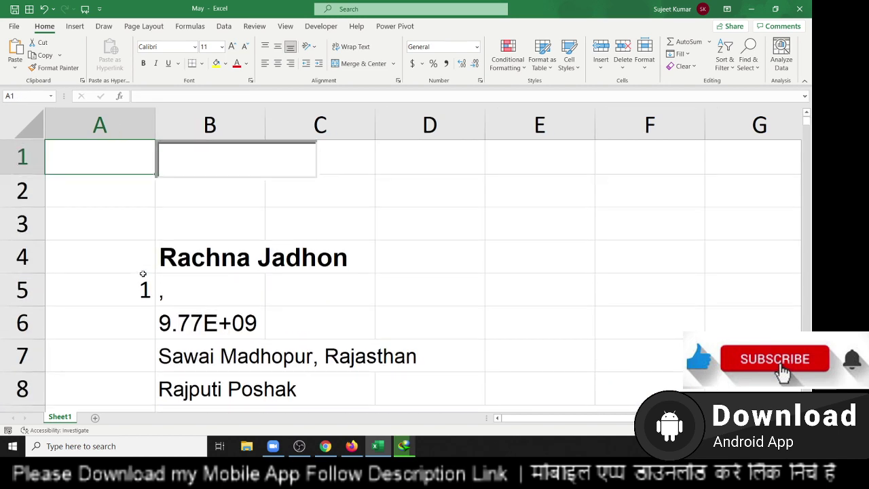
key("Right")
key("Down")
key("Down")
key("Down")
key("Down")
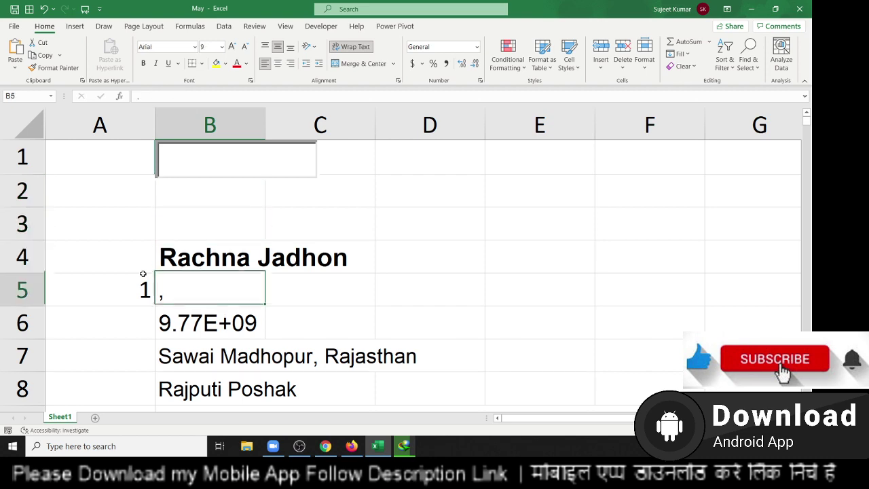
key("Right")
key("Right")
key("Right")
scroll(238, 293, "down", 1)
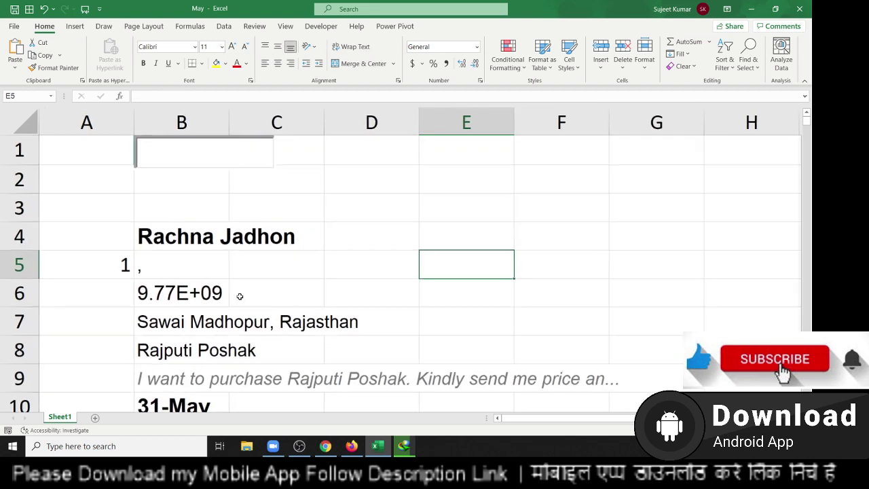
scroll(243, 296, "down", 2)
scroll(245, 297, "down", 1)
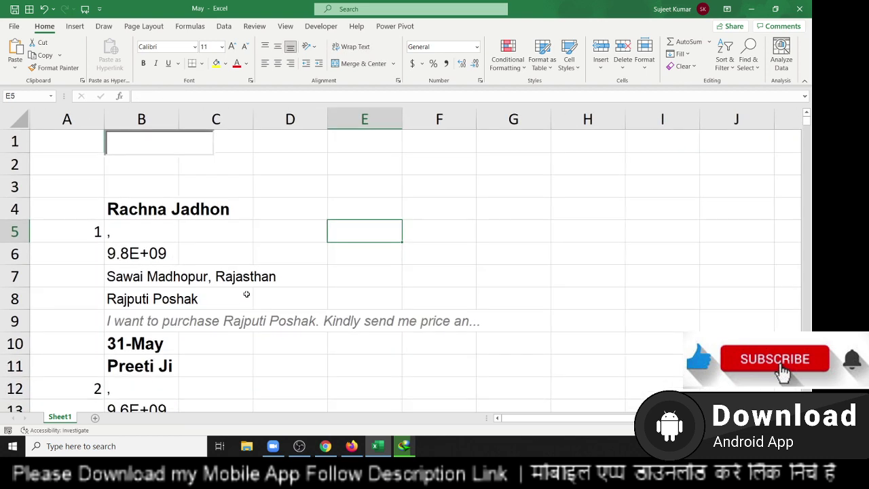
Type the headings Name in G3, Mobile in H3 and sr in F3, and enter 1 in F4.
left_click(547, 183)
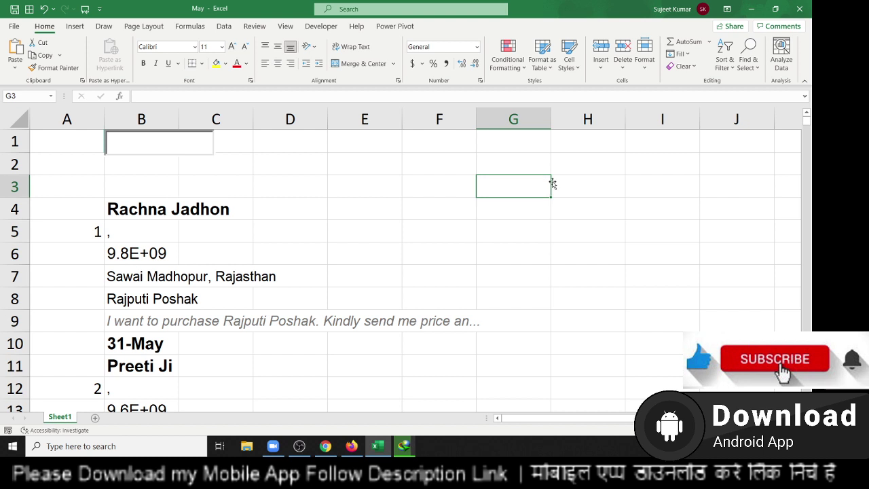
type("Name")
key("Tab")
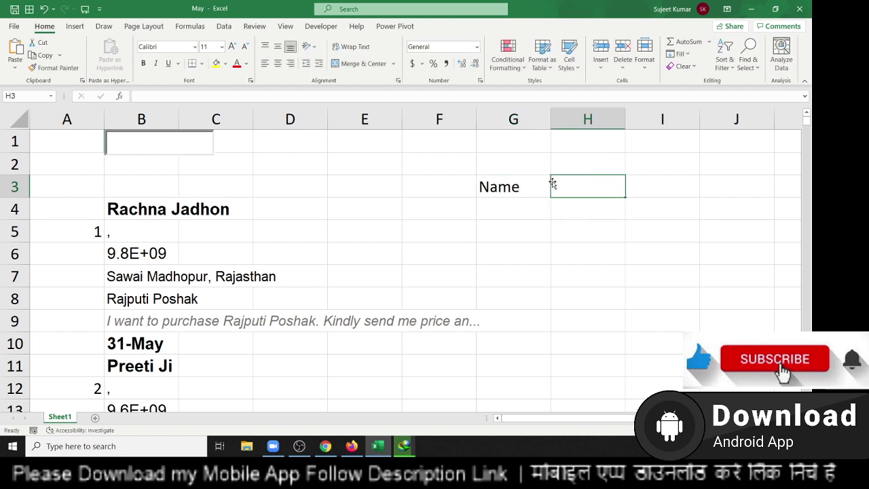
type("Mobi")
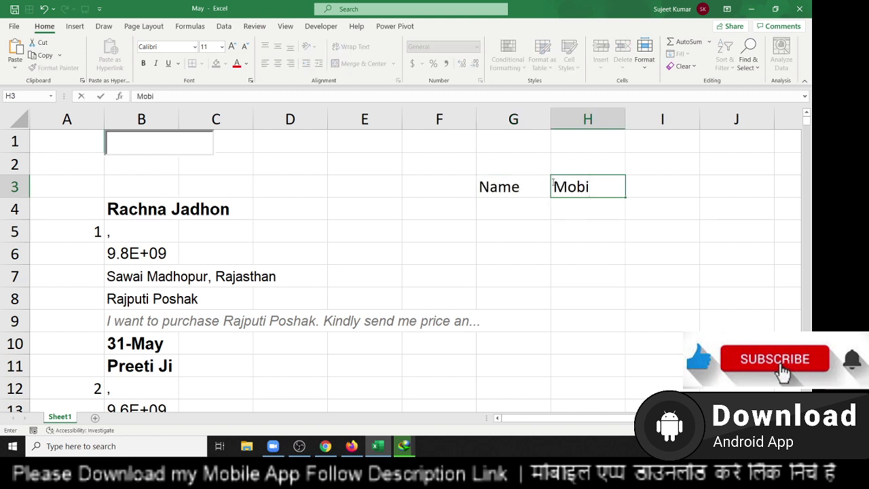
type("le")
key("Return")
key("Up")
key("Left")
key("Left")
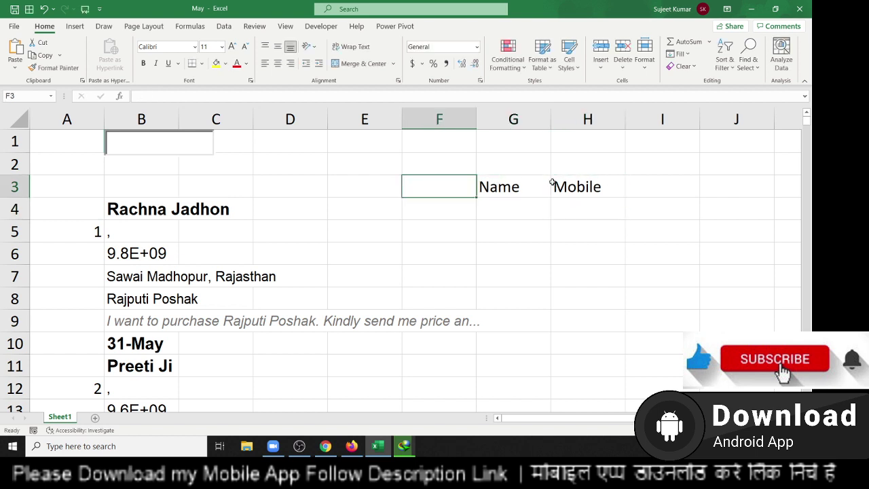
type("1")
key("BackSpace")
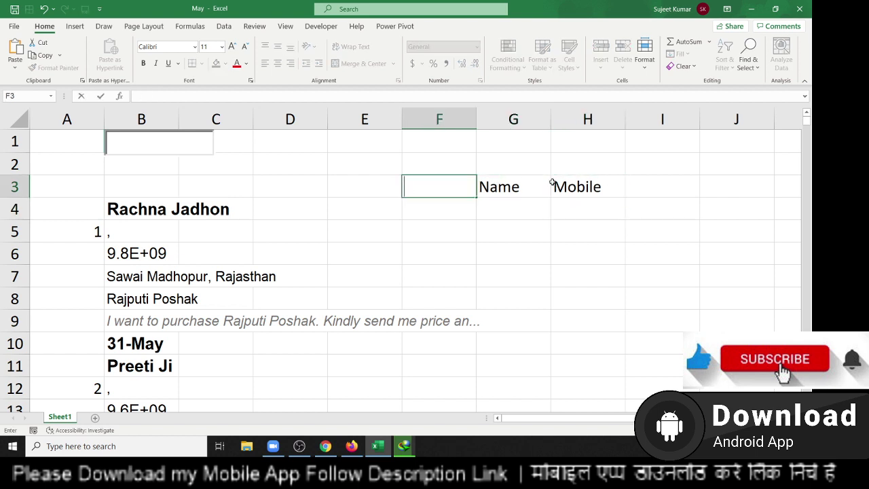
type("sr")
key("Return")
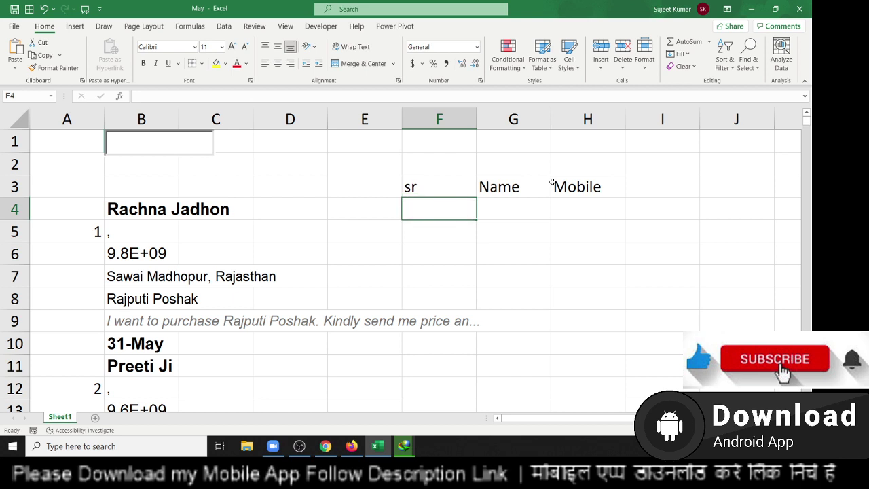
type("1")
key("Return")
key("Up")
key("Up")
key("Up")
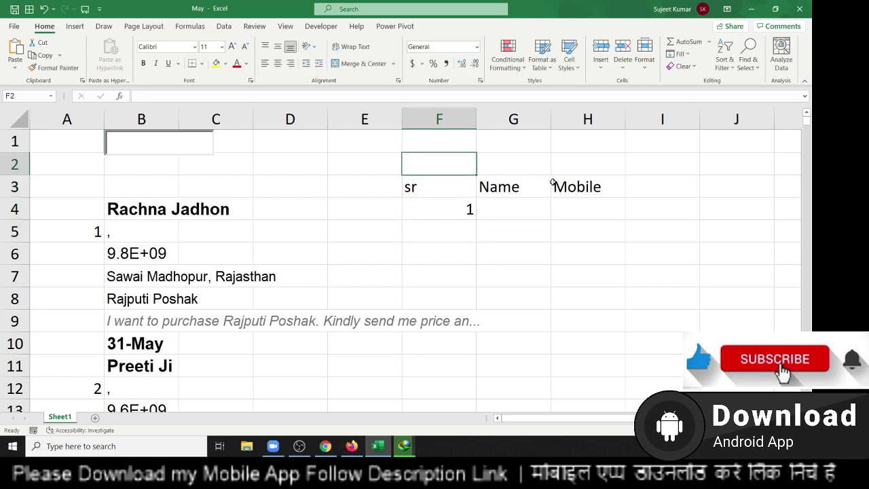
Enter =MAX(A:A) in F2 to count the enquiries (265).
type("=m")
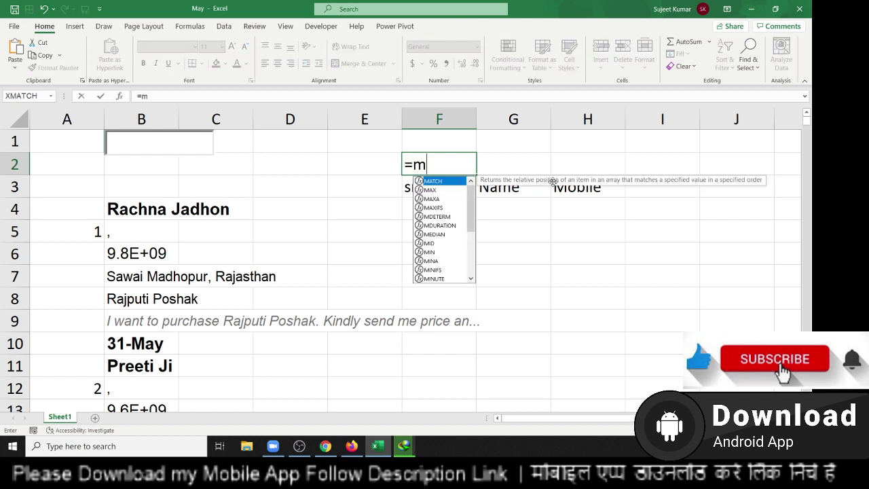
type("ax")
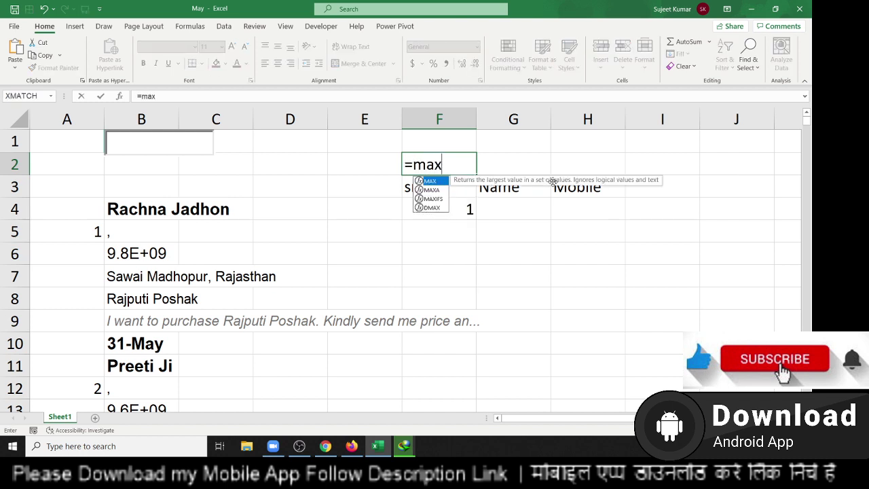
key("Tab")
left_click(80, 116)
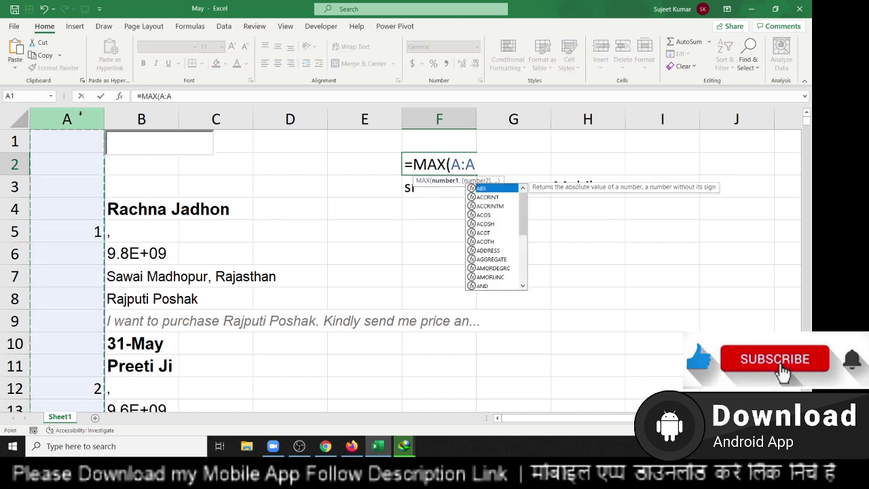
key("Return")
key("Return")
key("Return")
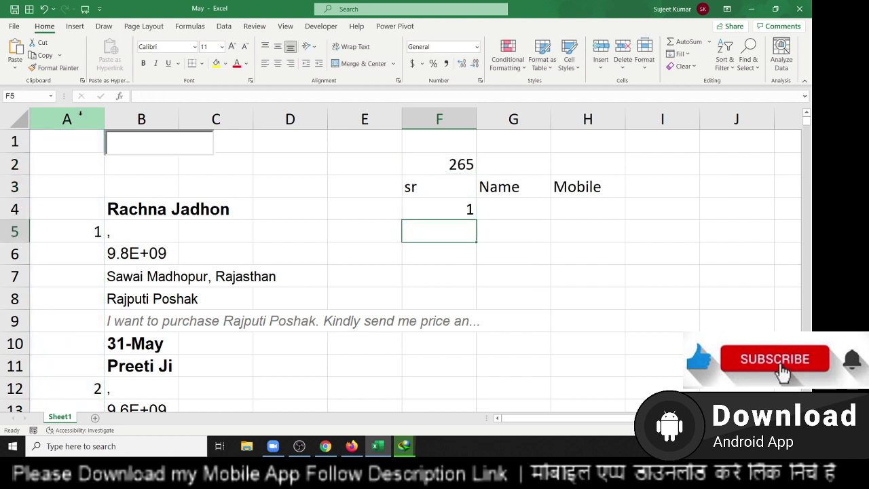
Build an IF formula in F5 that compares F4+1 against the count in F2.
type("=i")
key("Tab")
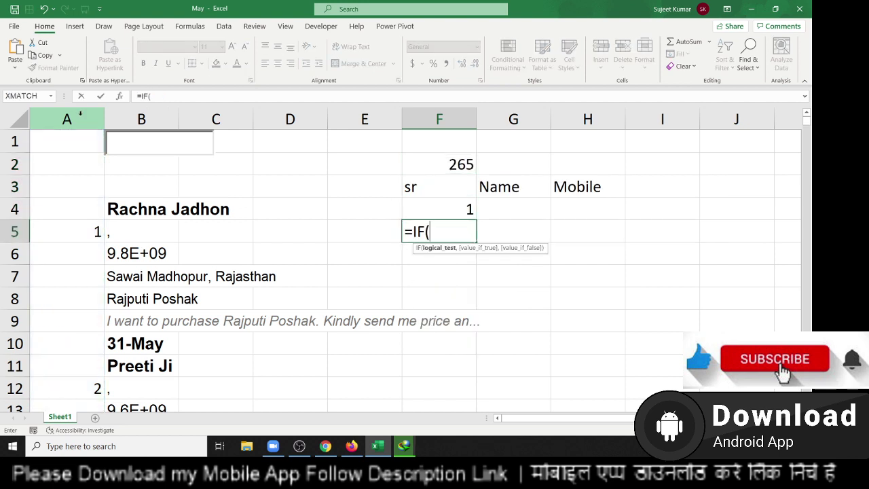
key("Up")
type("+1")
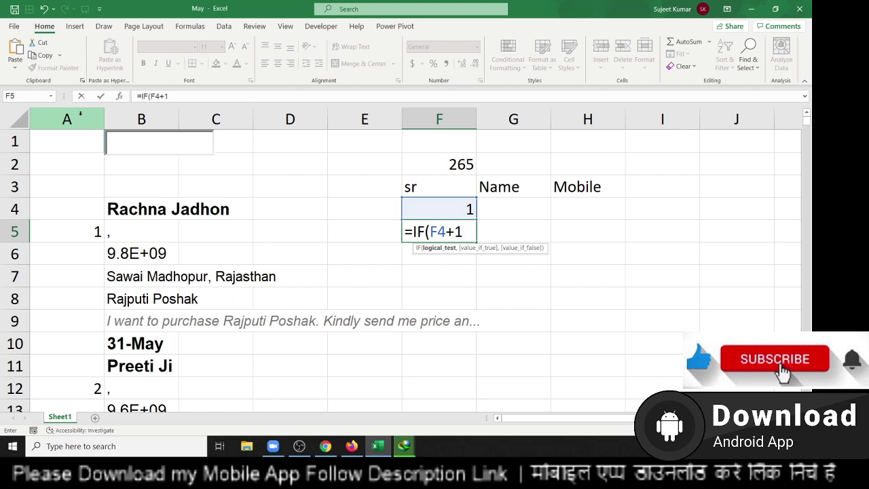
key("Return")
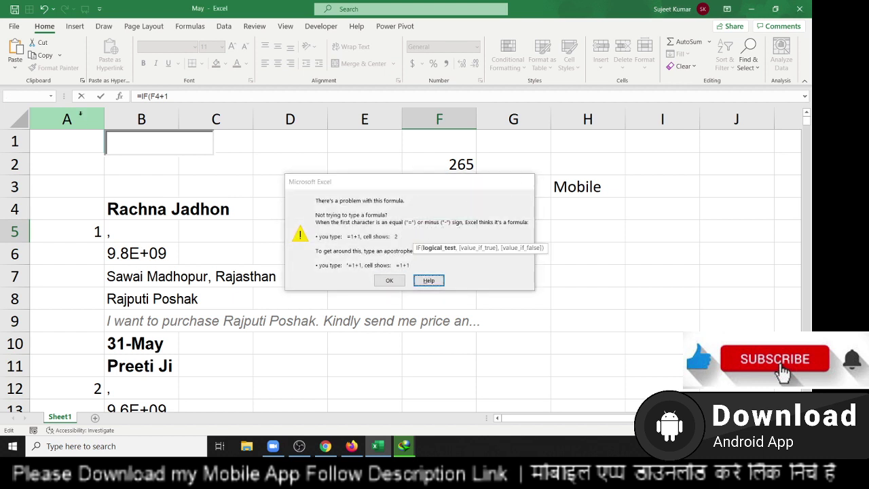
key("Return")
key("Right")
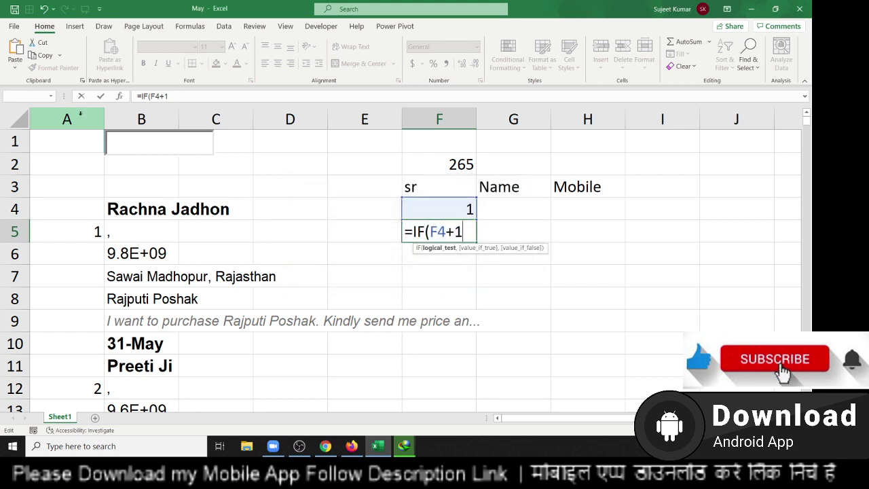
type(">")
key("Home")
key("Right")
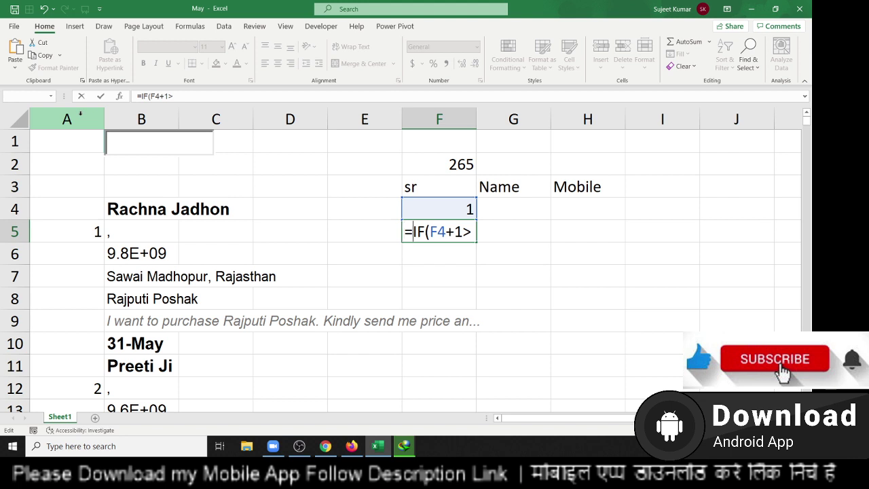
left_click(466, 161)
type(",")
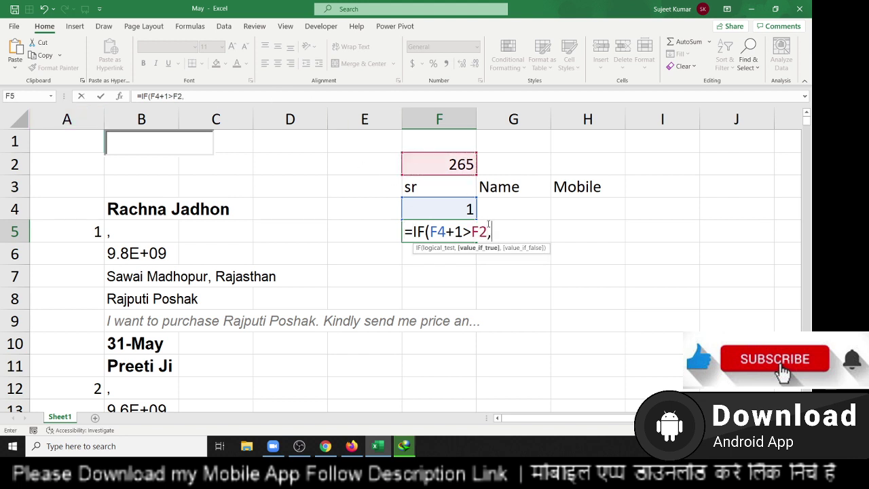
type("\"\",")
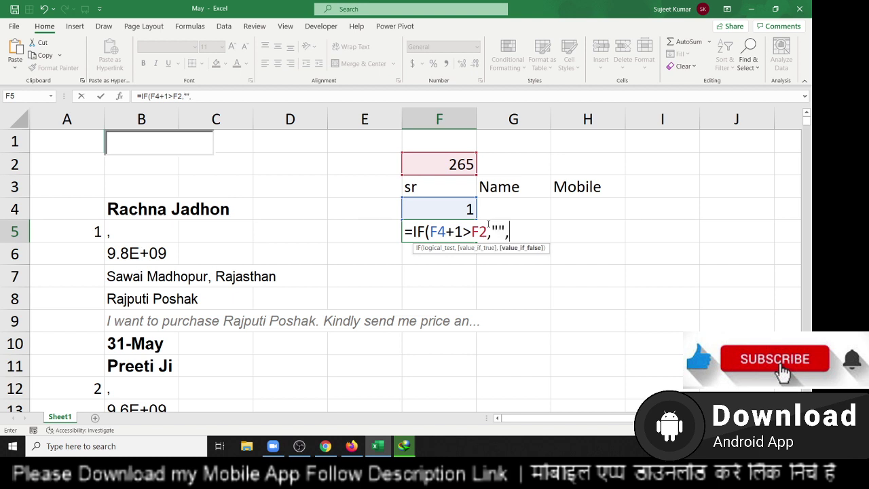
left_click(458, 211)
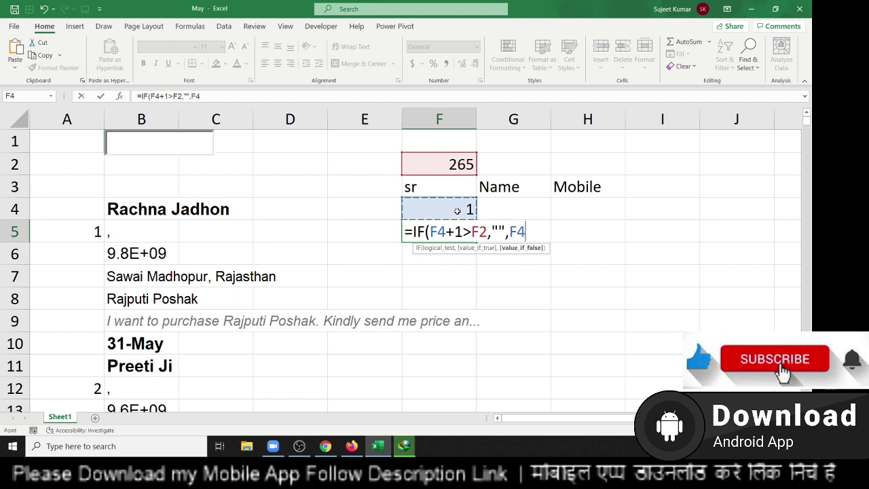
key("Return")
key("Up")
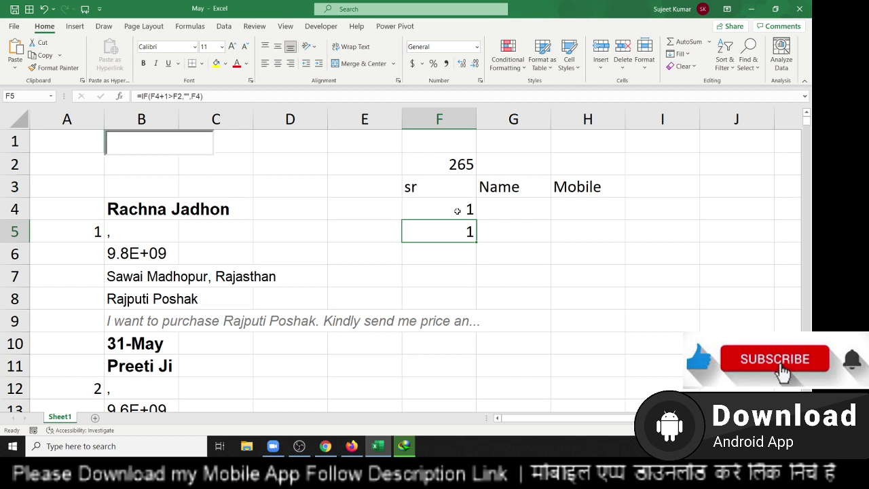
Fix F5 to =IF(F4+1>$F$2,"",F4+1) with the F2 reference locked absolute.
double_click(462, 231)
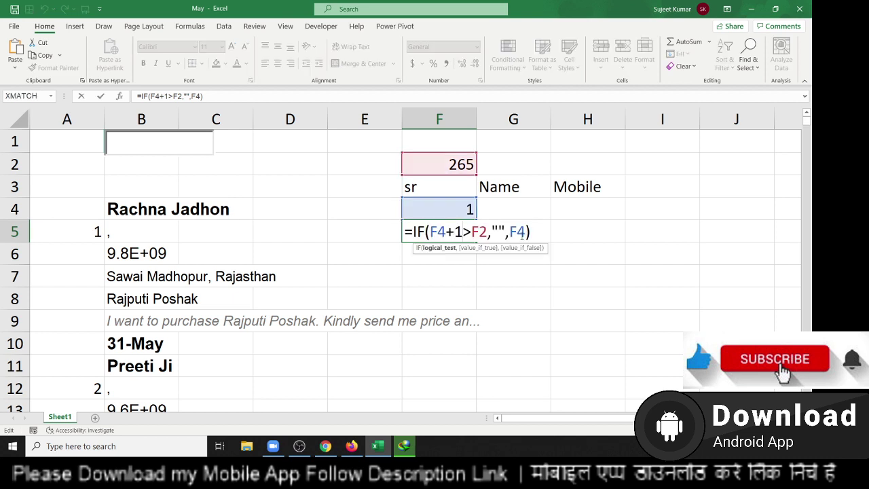
type("+1")
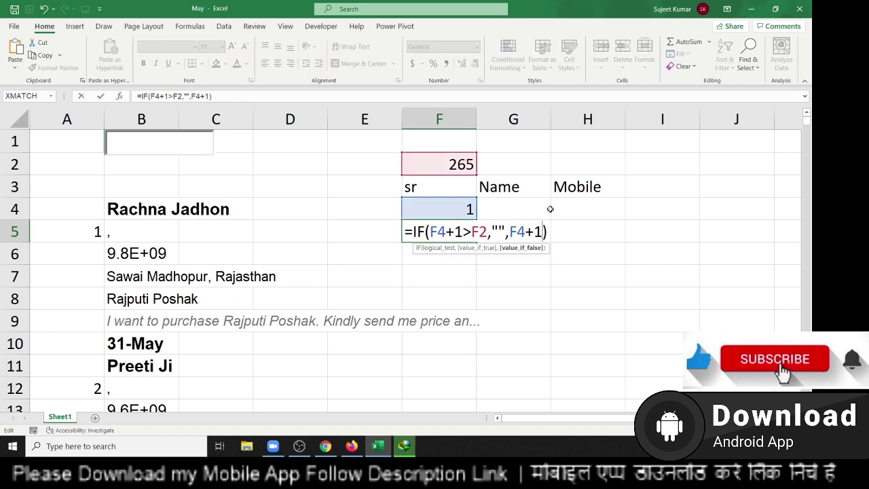
key("Return")
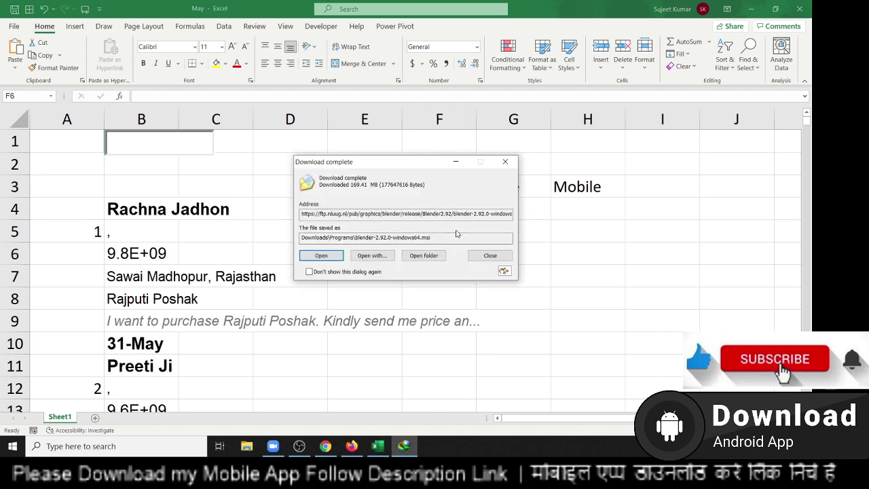
left_click(489, 256)
double_click(465, 230)
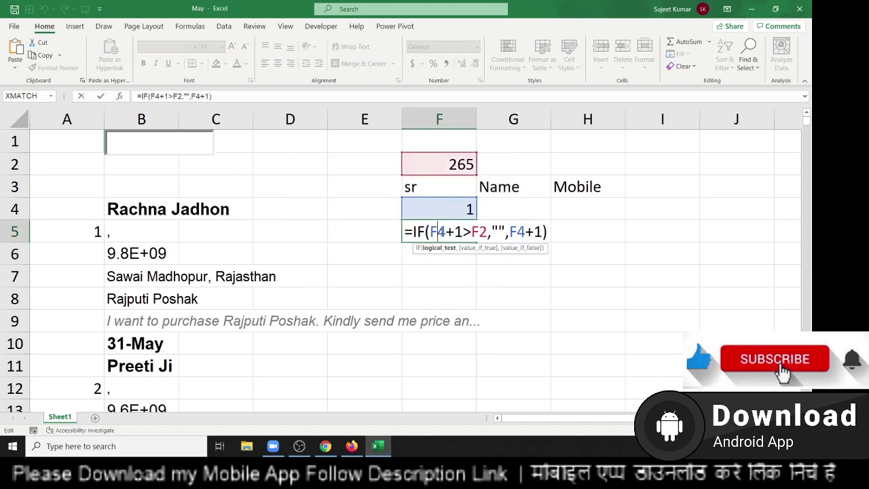
left_click(479, 233)
key("F4")
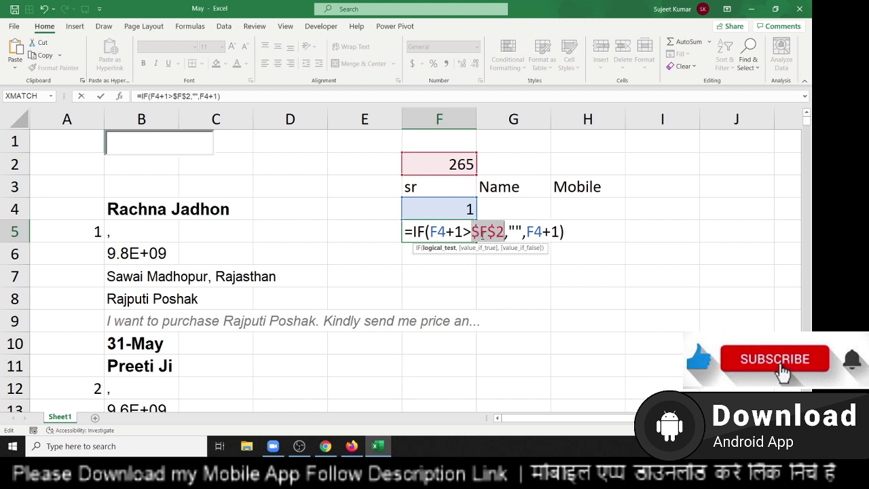
key("ctrl+Return")
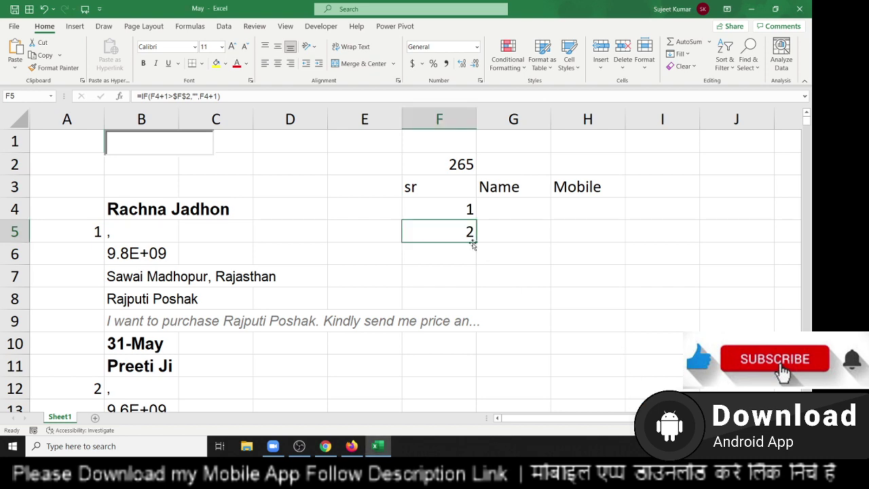
Copy the F5 formula down to F49 and check the sr numbering.
left_click_drag(477, 233, 521, 165)
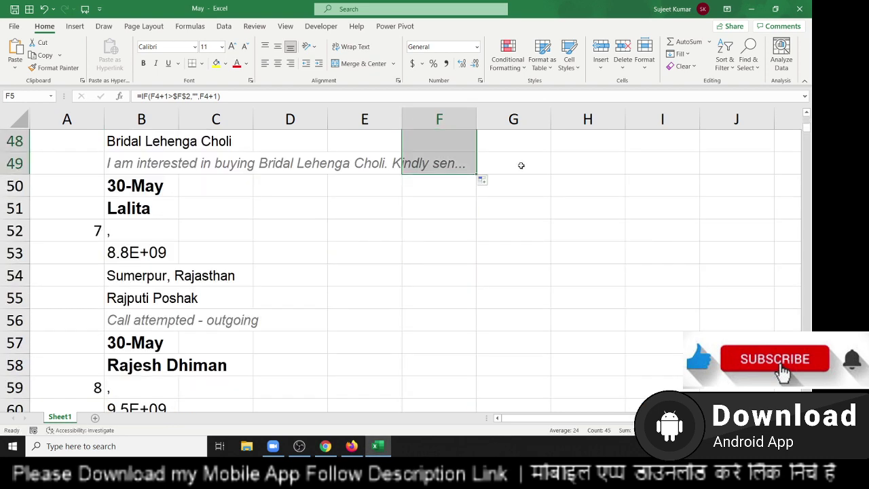
key("ctrl+Up")
key("Down")
key("Down")
key("Down")
key("Down")
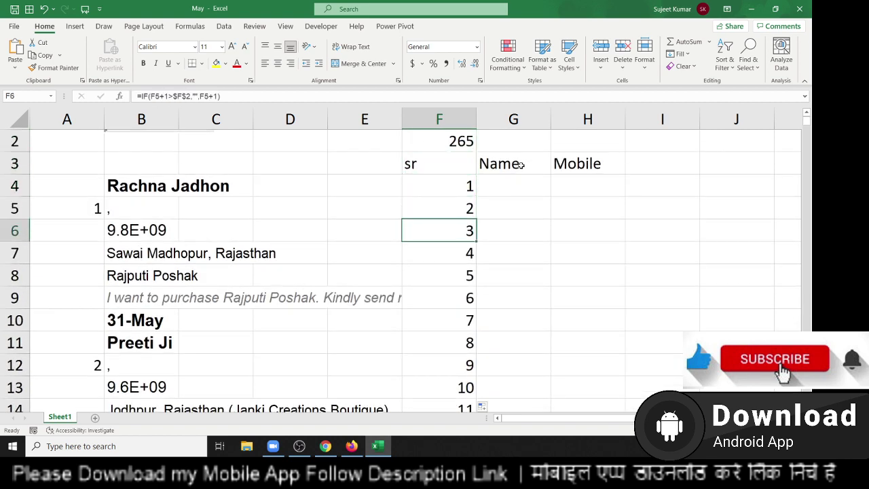
key("Up")
key("F2")
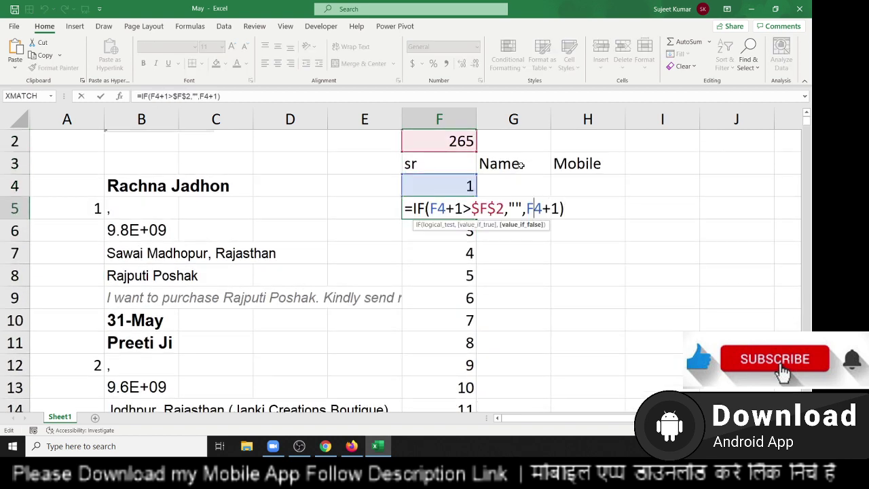
Wrap F5's sr formula as =IFERROR(IF(F4+1>$F$2,"",F4+1),"") and accept Excel's correction.
key("Left")
key("Left")
key("Left")
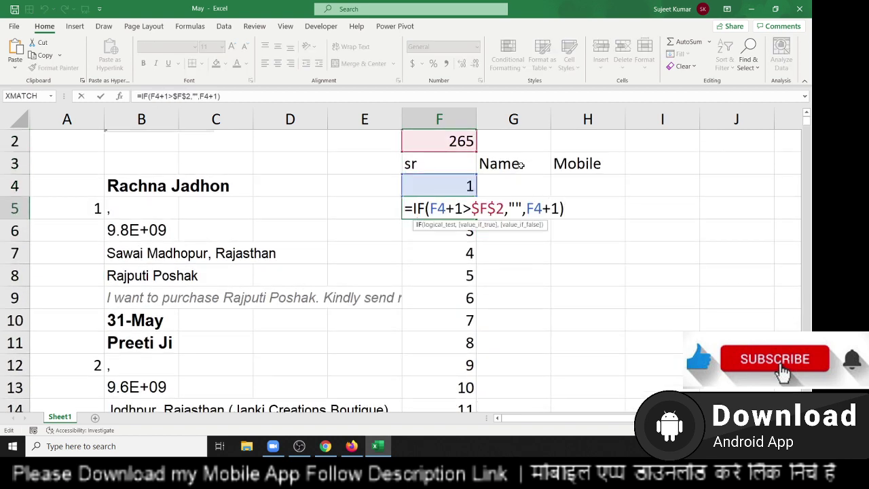
key("Left")
type("ife")
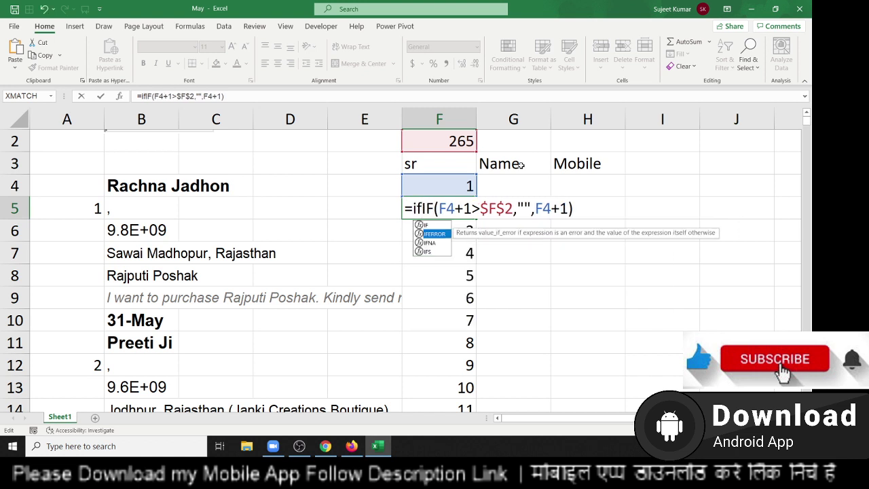
key("Tab")
left_click(652, 210)
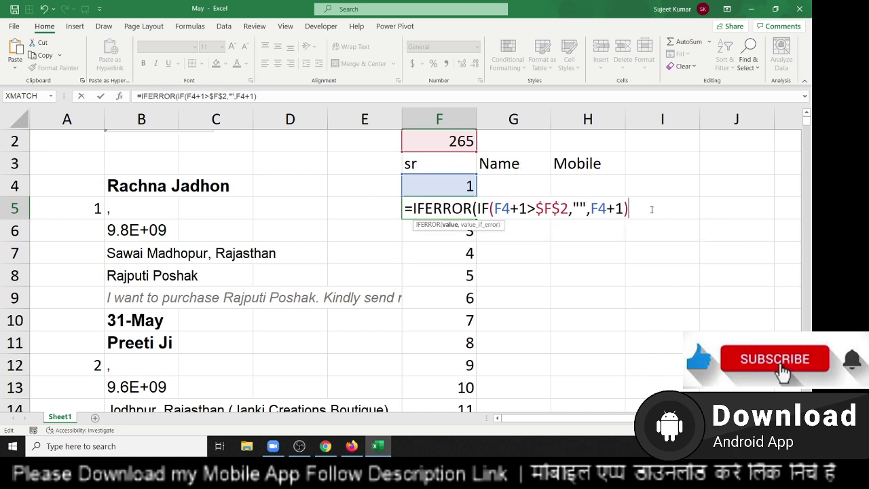
type(",\"\"")
key("Return")
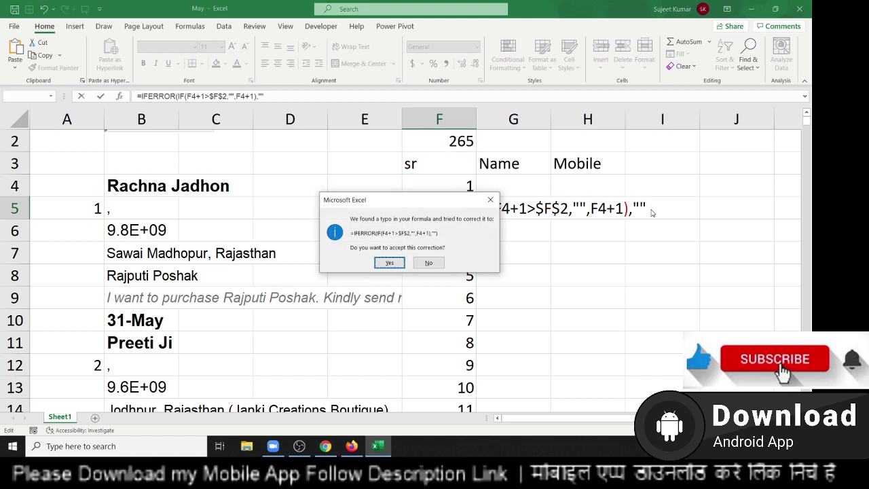
key("Return")
key("Up")
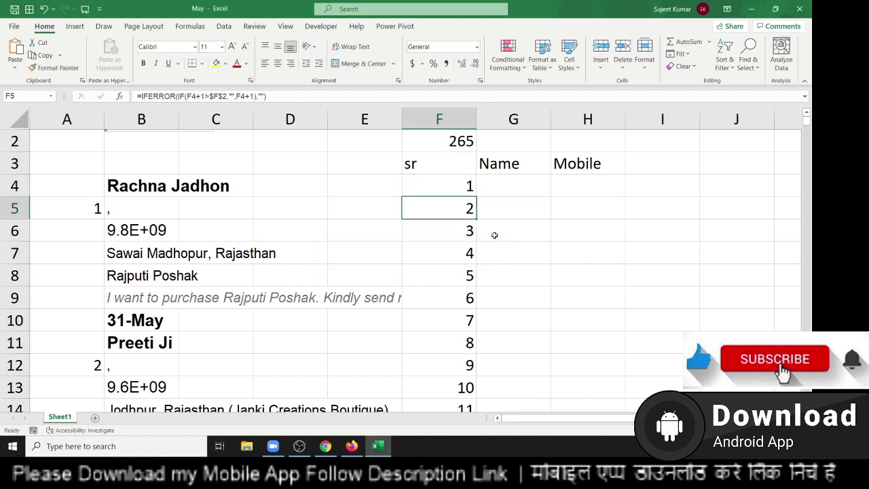
Fill the sr formula down column F through row 349 so numbering runs 1 to 265.
double_click(478, 218)
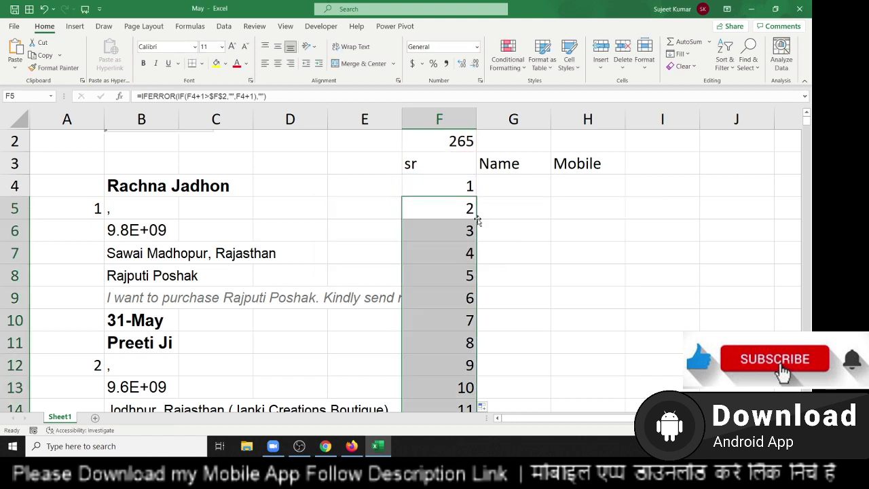
left_click(462, 268)
key("ctrl+Down")
scroll(462, 269, "down", 1)
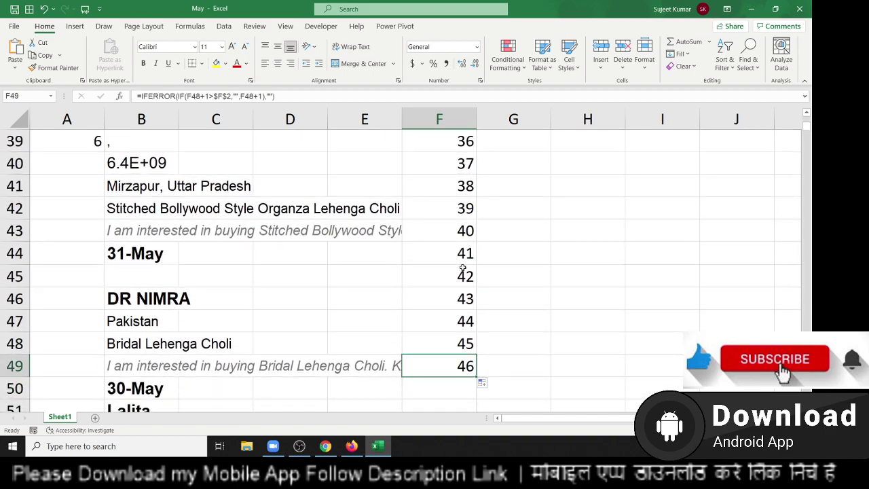
left_click_drag(469, 364, 475, 377)
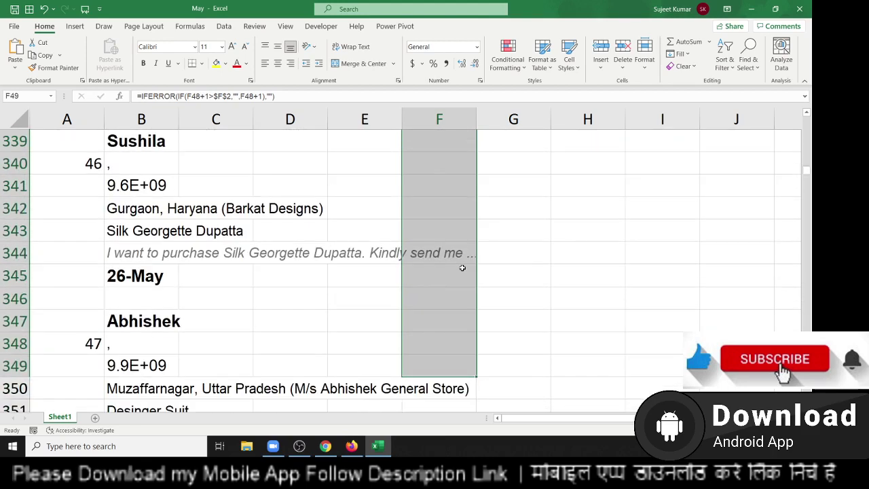
left_click_drag(462, 268, 462, 268)
scroll(609, 314, "up", 5)
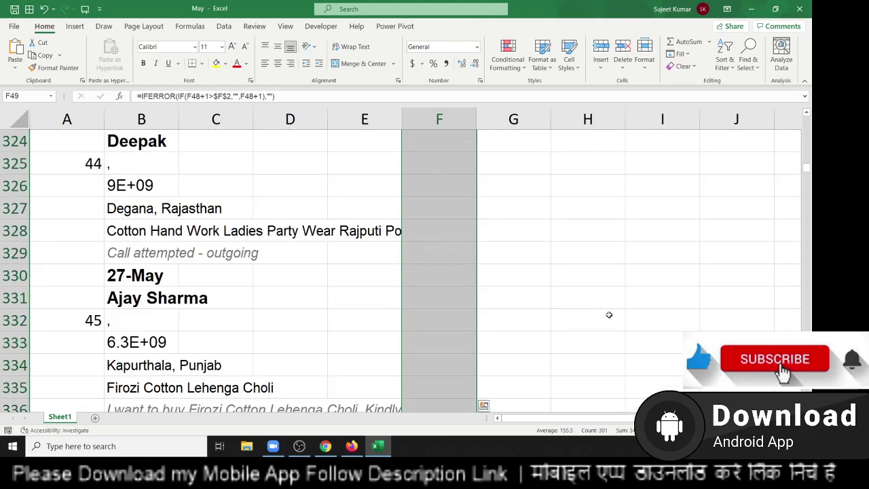
scroll(609, 315, "up", 5)
scroll(609, 314, "up", 9)
scroll(609, 315, "up", 4)
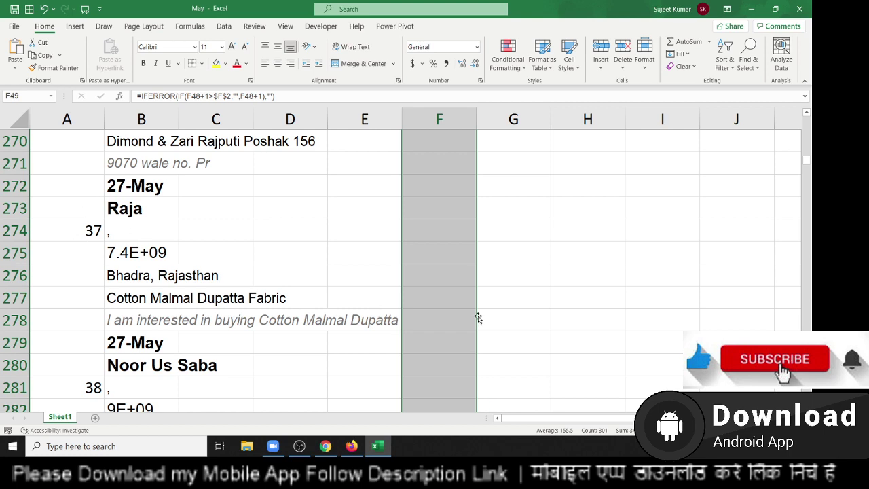
scroll(478, 317, "up", 10)
scroll(479, 316, "down", 2)
scroll(480, 317, "down", 4)
left_click(458, 364)
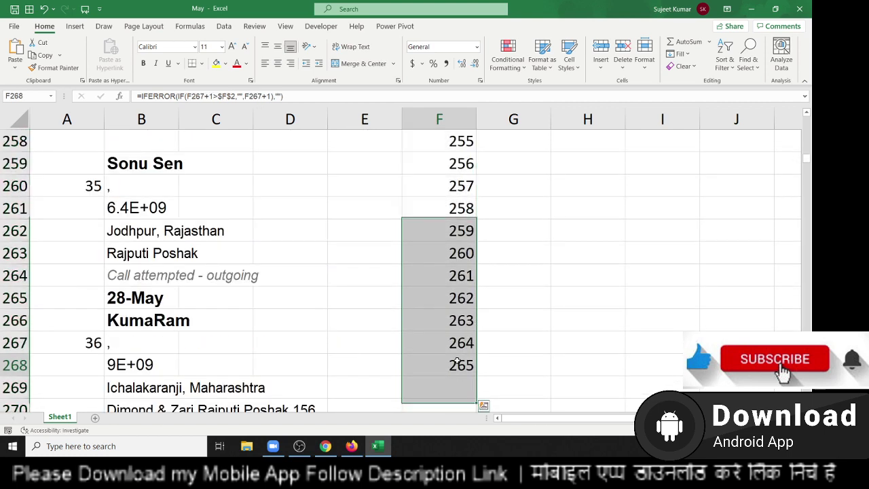
key("ctrl+Up")
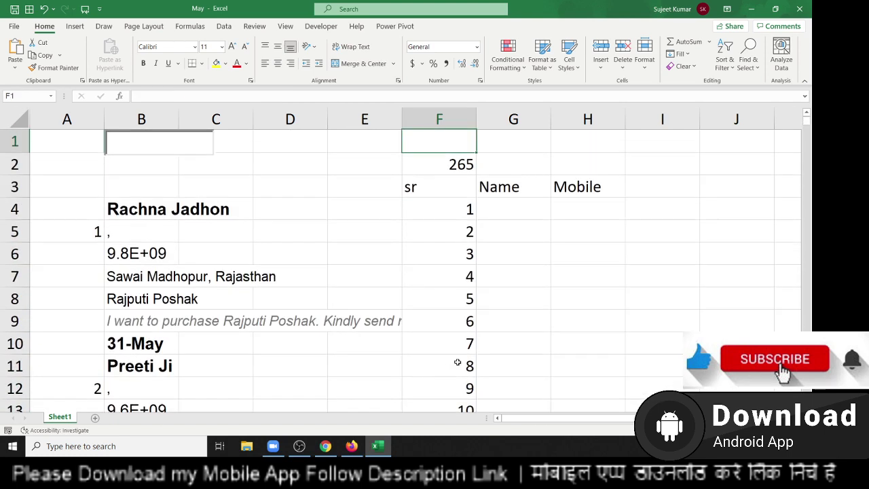
Enter =MATCH(F4,A:A,0) in G4, returning row 5 for sr 1.
key("Down")
key("Down")
key("Right")
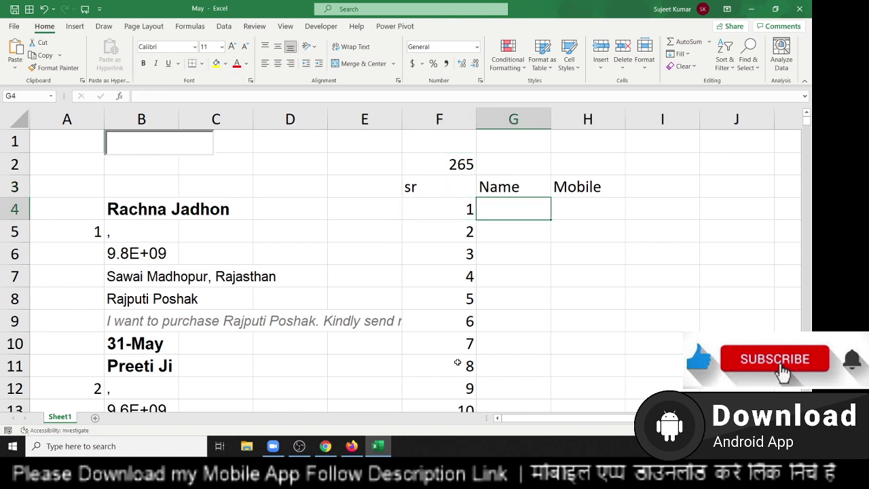
type("=max")
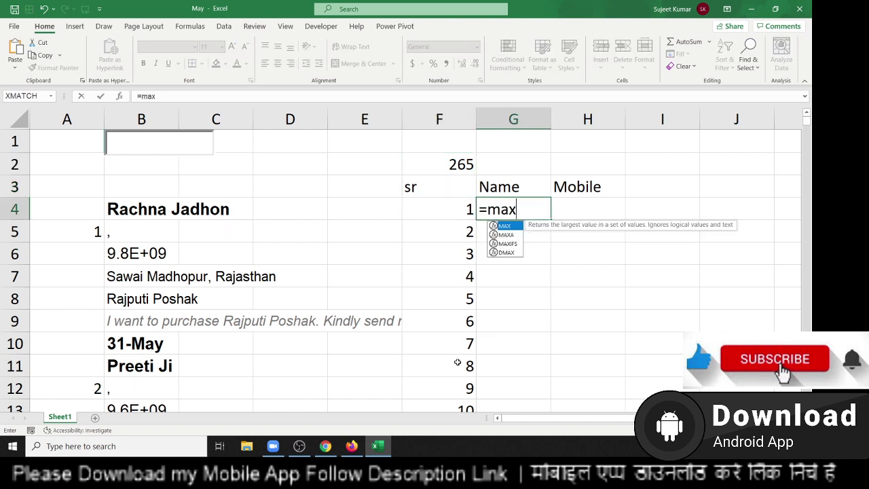
key("BackSpace")
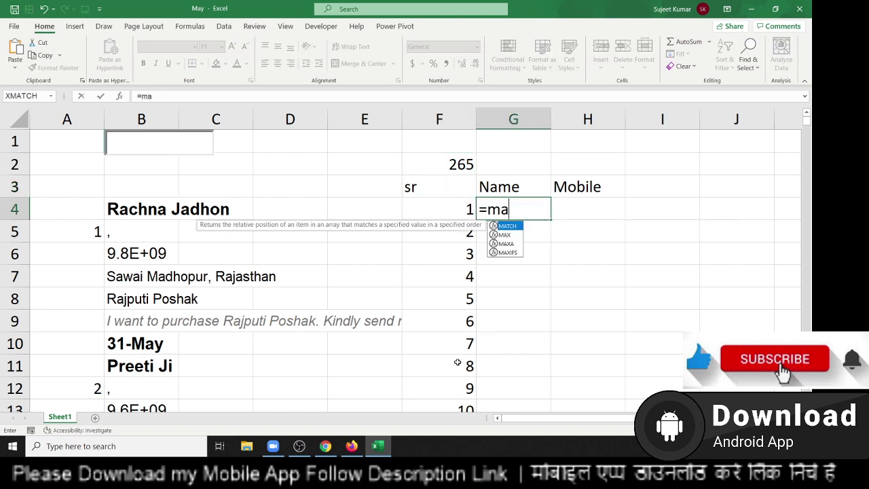
key("Tab")
key("Left")
key("Left")
key("Left")
key("Left")
key("Left")
key("Left")
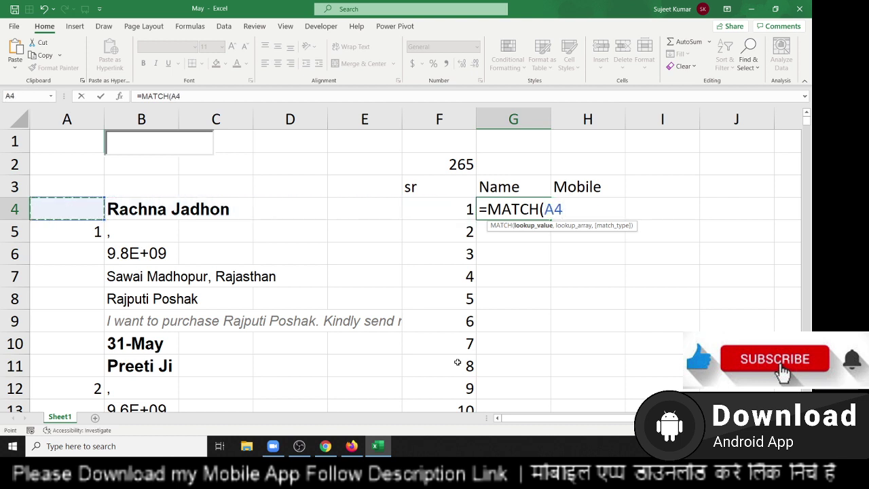
key("ctrl+space")
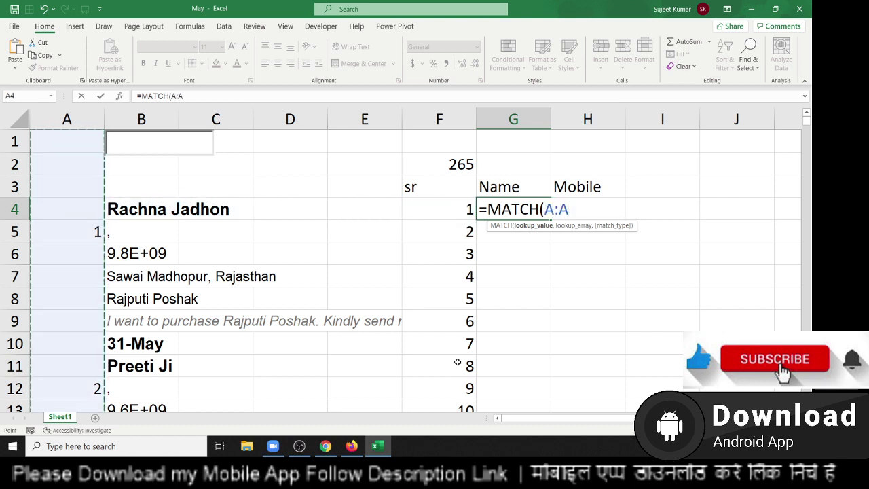
key("BackSpace")
key("BackSpace")
key("BackSpace")
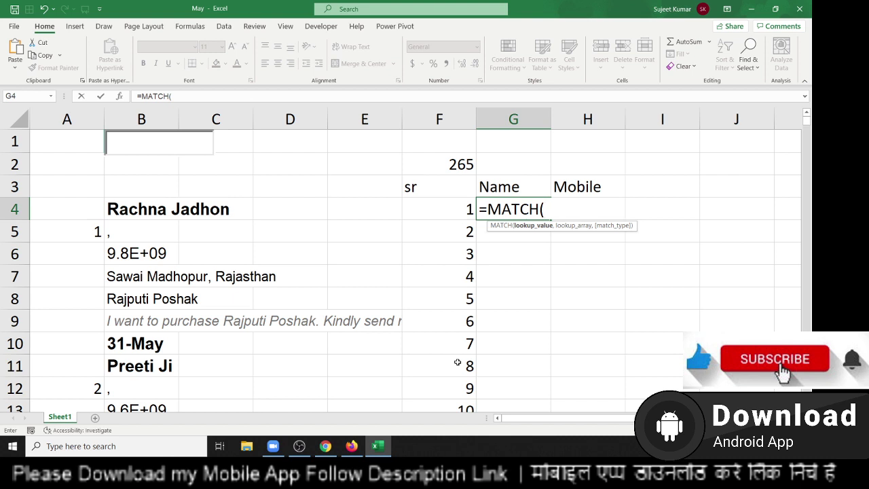
left_click(419, 212)
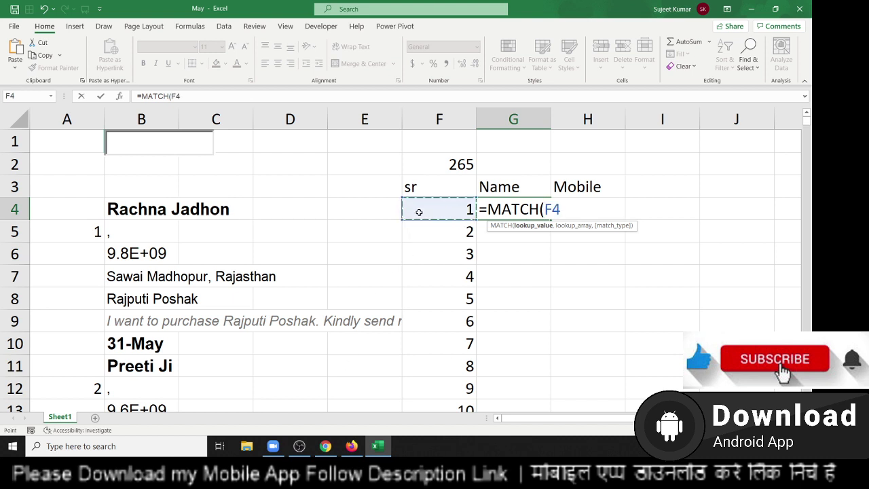
type(",")
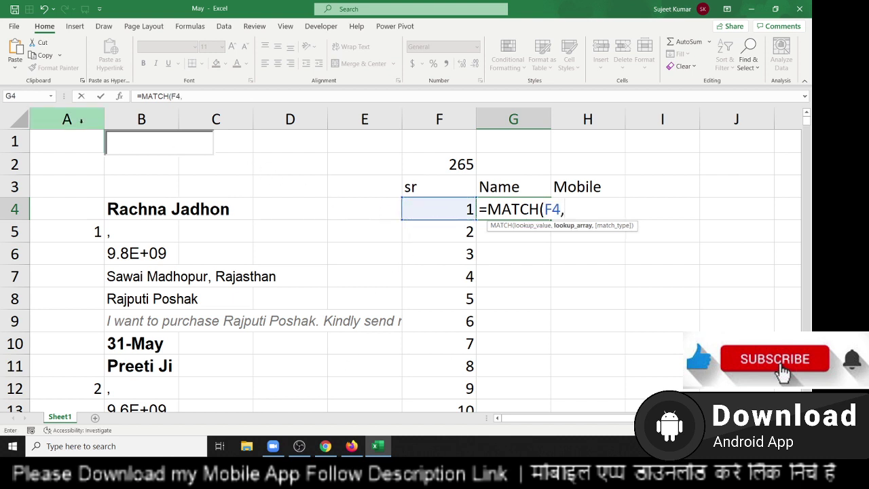
left_click(82, 120)
type(",")
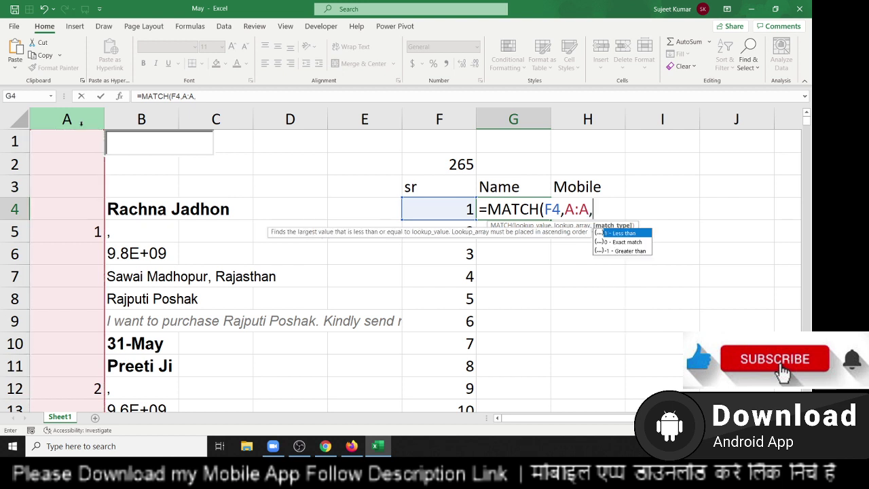
type("0")
key("Return")
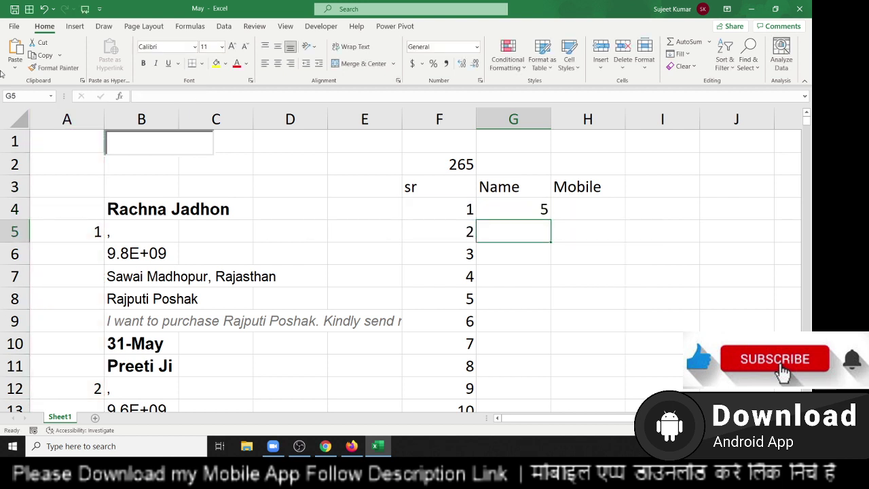
Review G4's MATCH formula in edit mode and leave it unchanged.
double_click(544, 212)
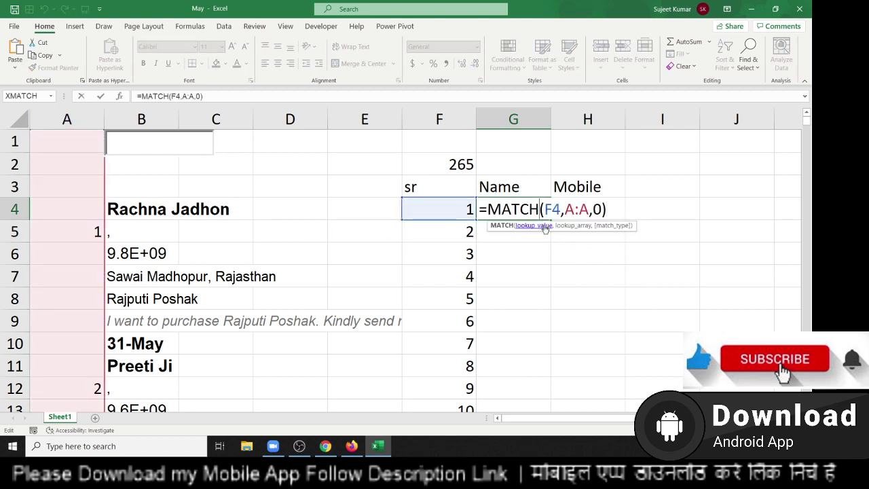
key("Escape")
scroll(543, 225, "up", 2, "ctrl")
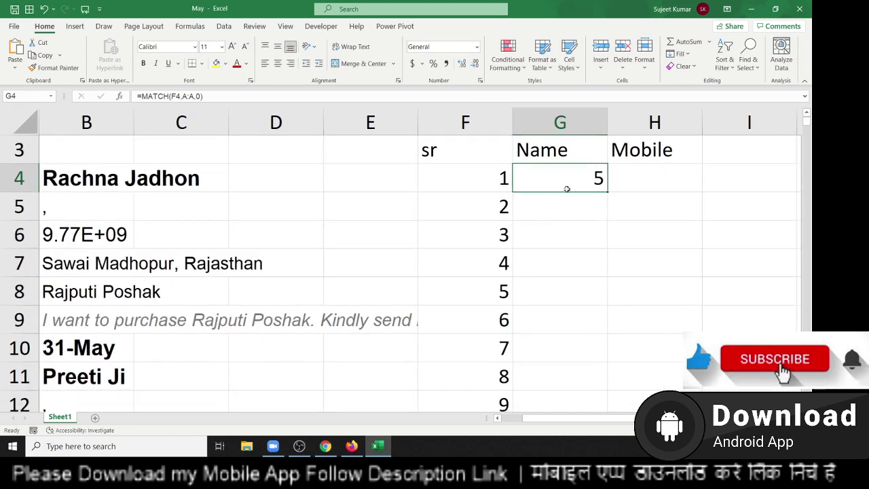
double_click(568, 181)
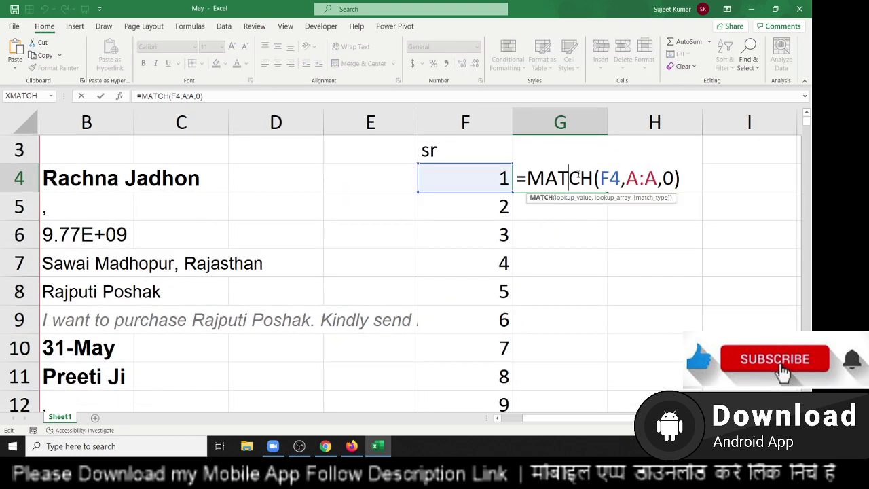
key("Escape")
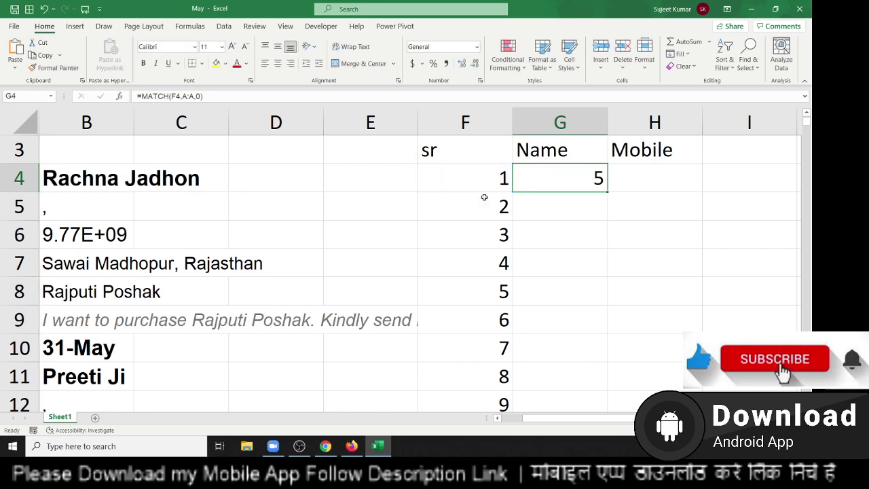
scroll(483, 231, "down", 2, "ctrl")
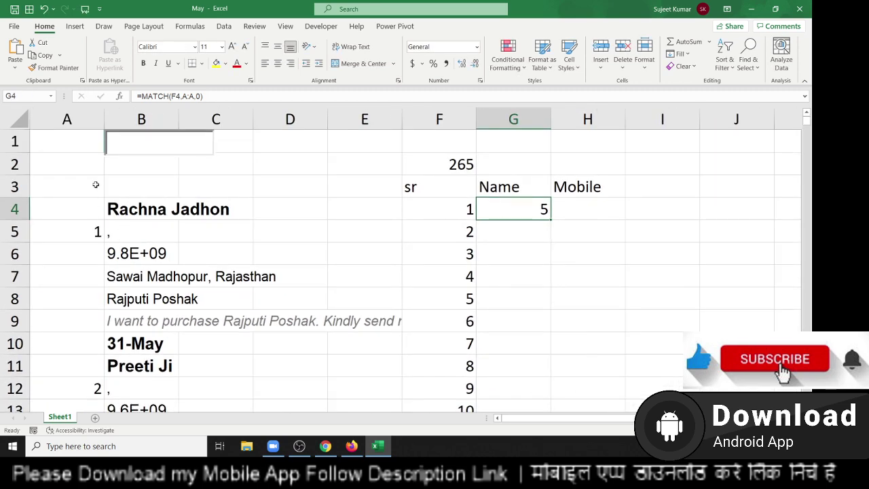
left_click(66, 119)
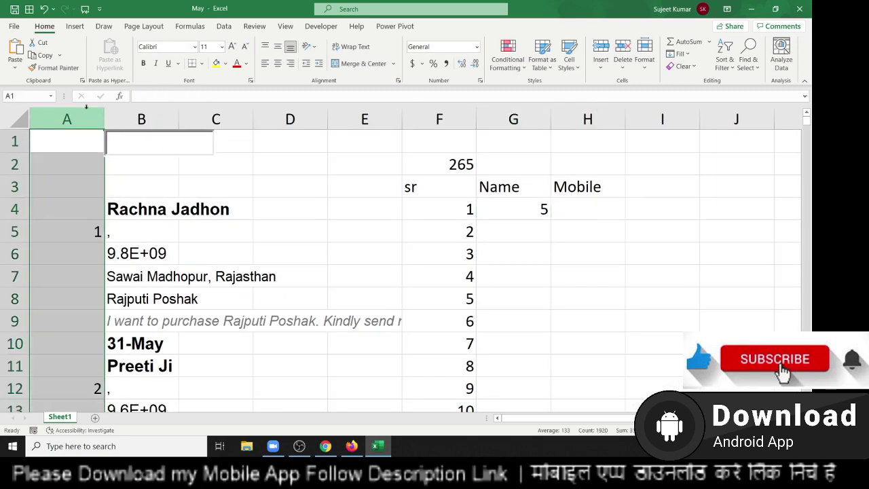
left_click(541, 213)
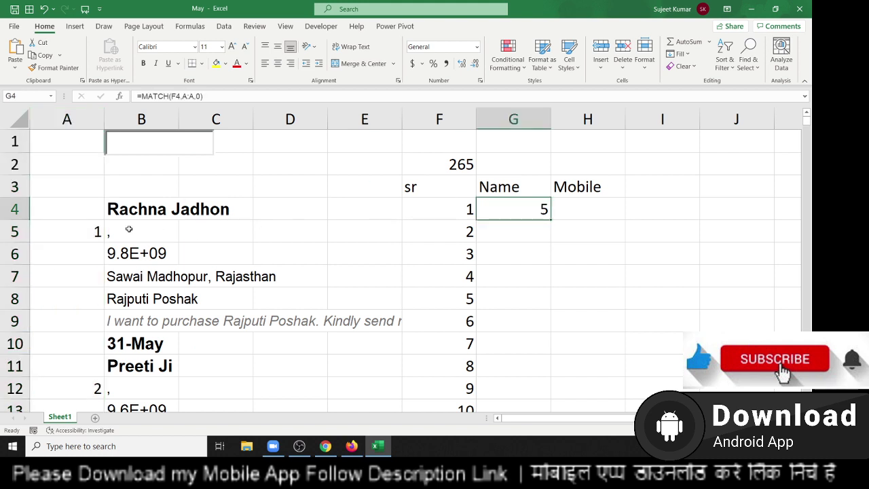
left_click(88, 230)
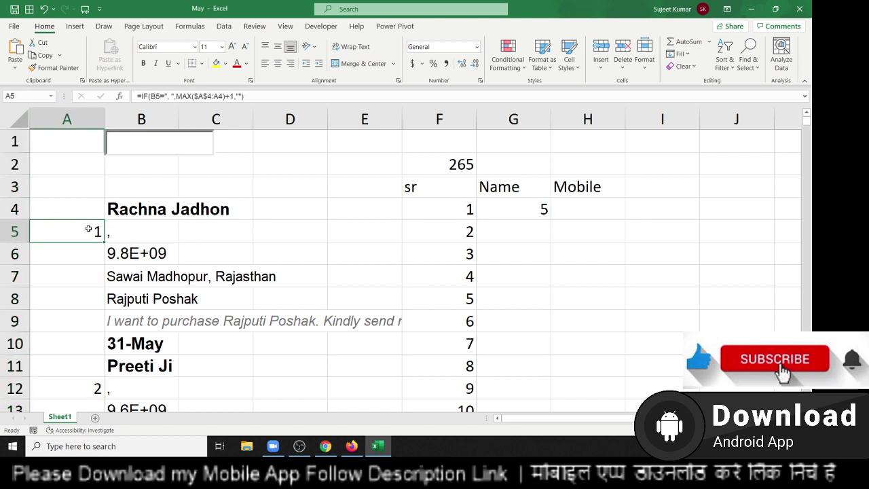
left_click(90, 208)
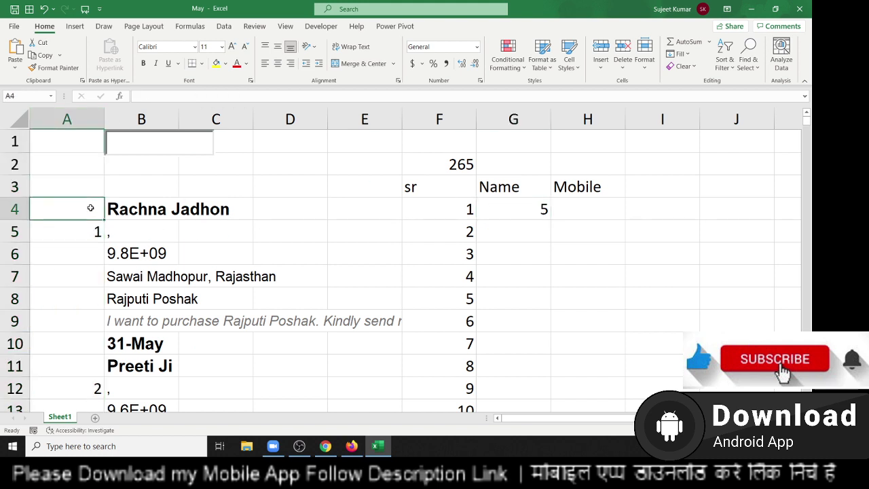
left_click(96, 257)
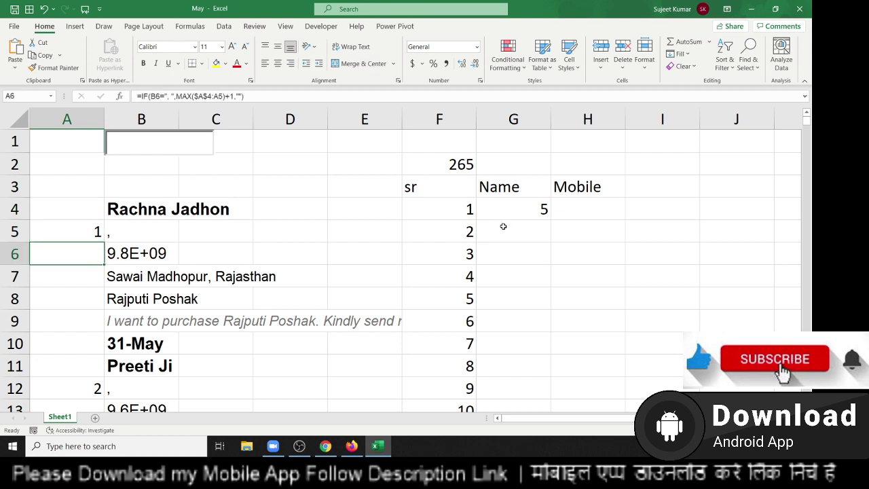
left_click(524, 207)
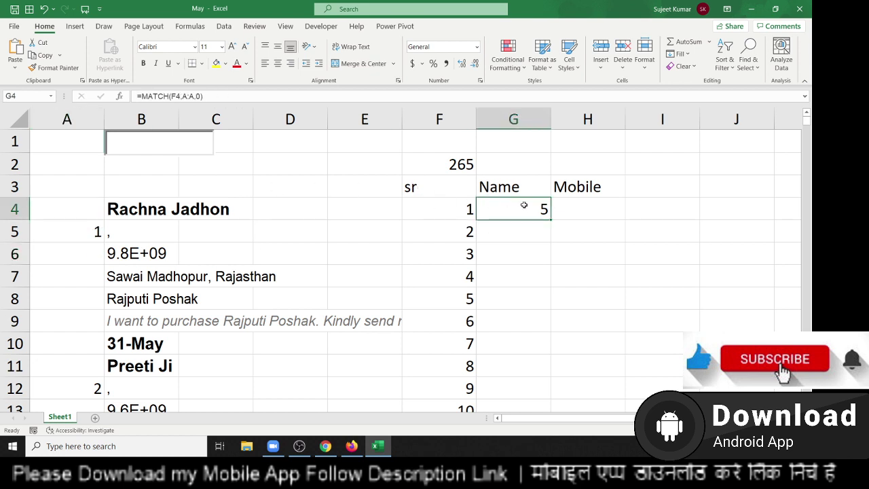
double_click(523, 207)
left_click(488, 212)
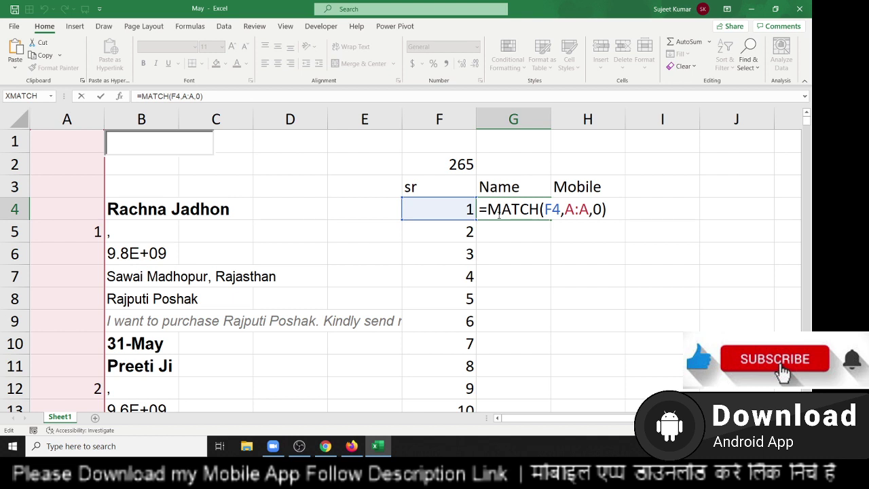
Turn G4 into =INDEX(B:B,MATCH(F4,A:A,0)-1,1) to fetch the first enquiry's name.
type("ind")
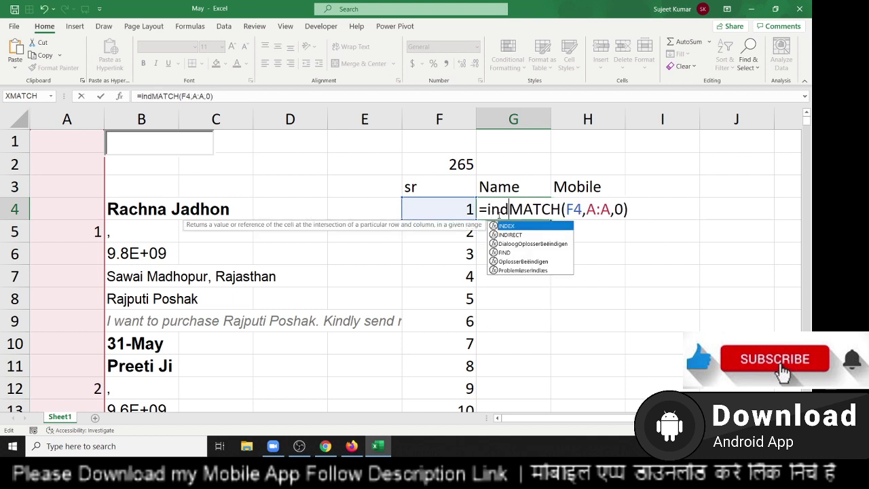
key("Tab")
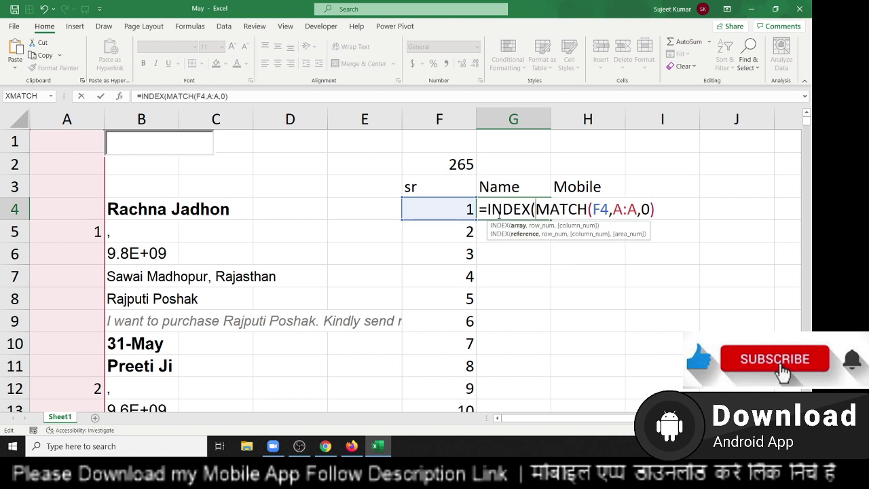
left_click(121, 122)
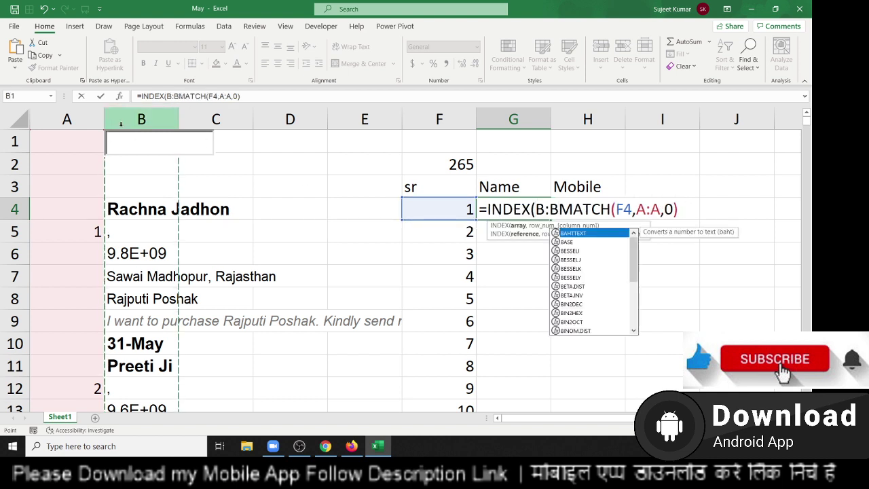
type(",0)-")
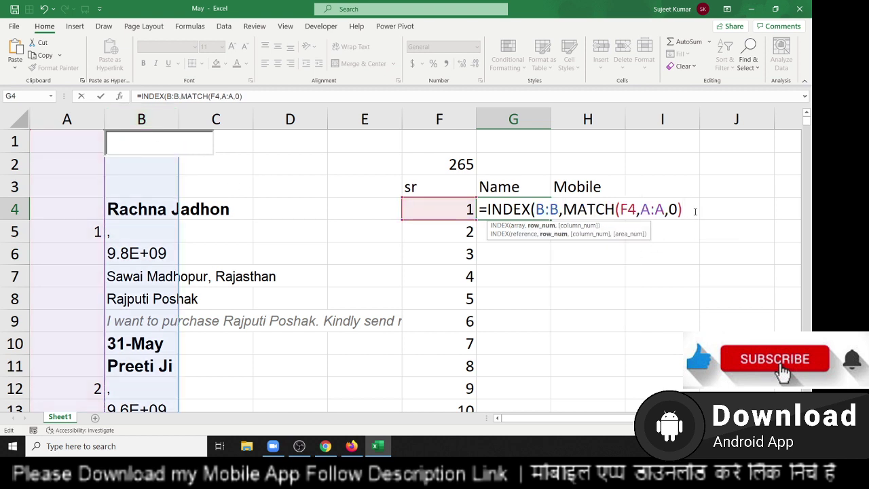
type("1,")
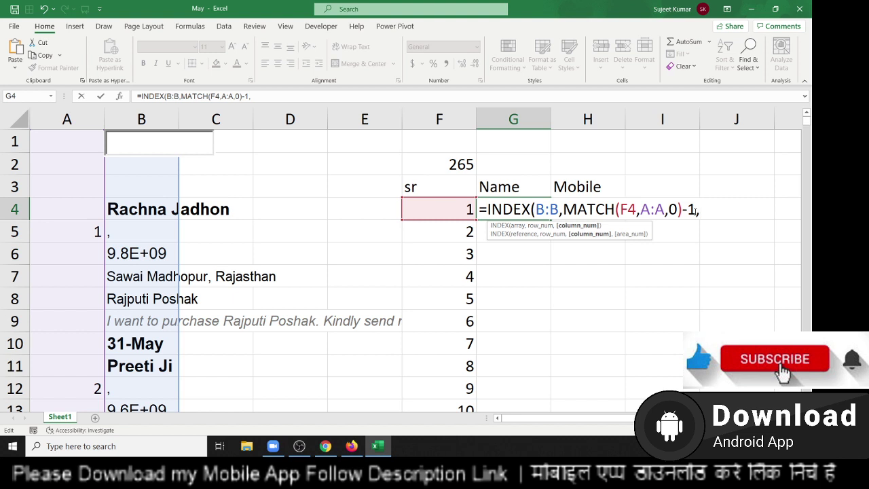
type("1")
key("Return")
key("Return")
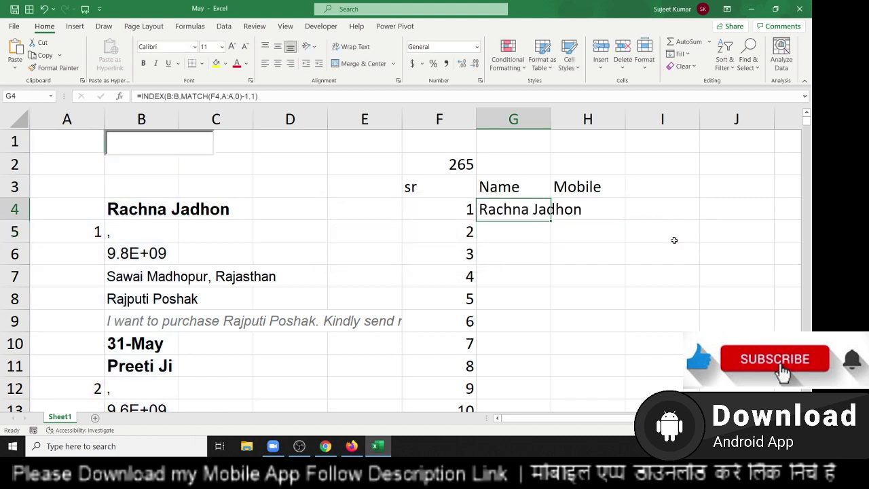
left_click(258, 96)
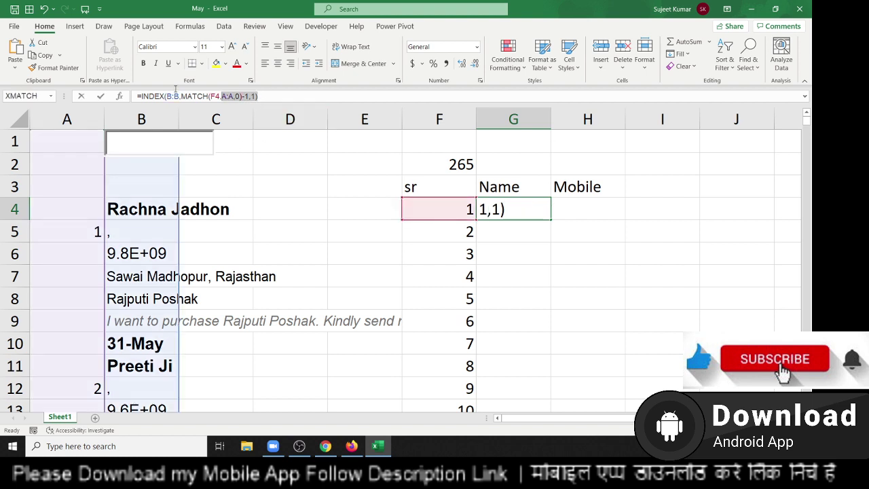
left_click(598, 208)
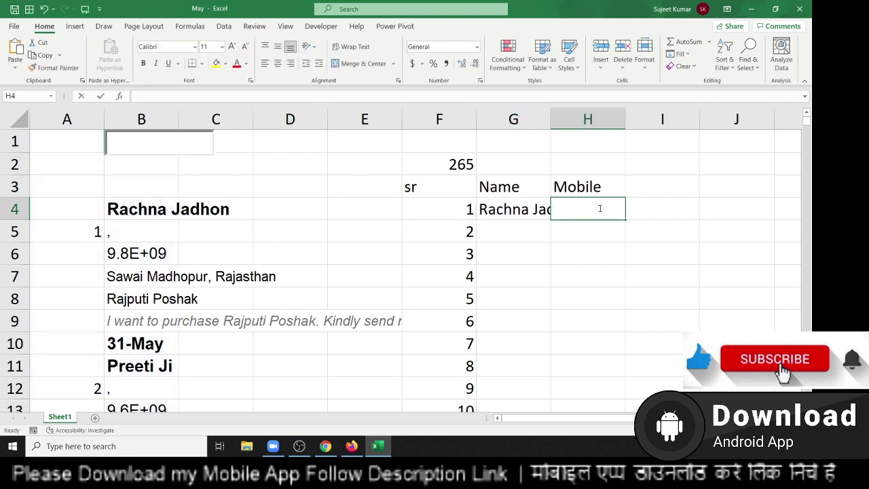
type("=INDEX(B:B,MATCH(F4,A:A,0)-1,1)")
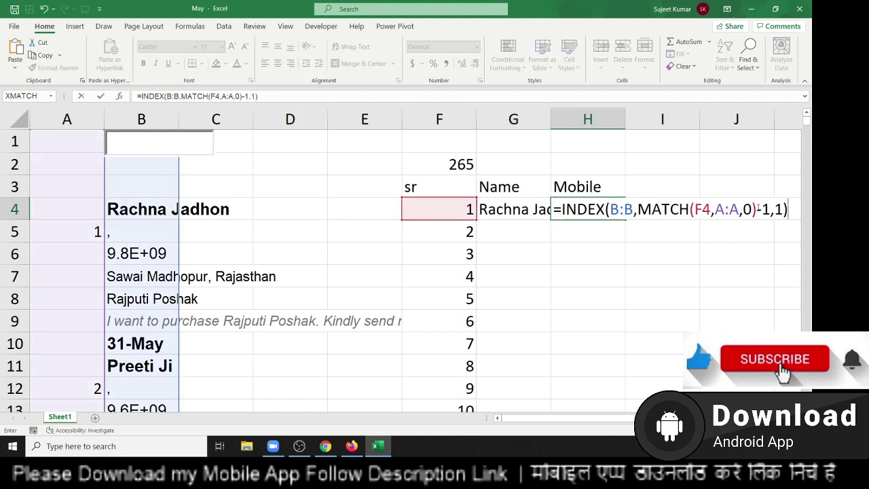
left_click(759, 209)
key("Delete")
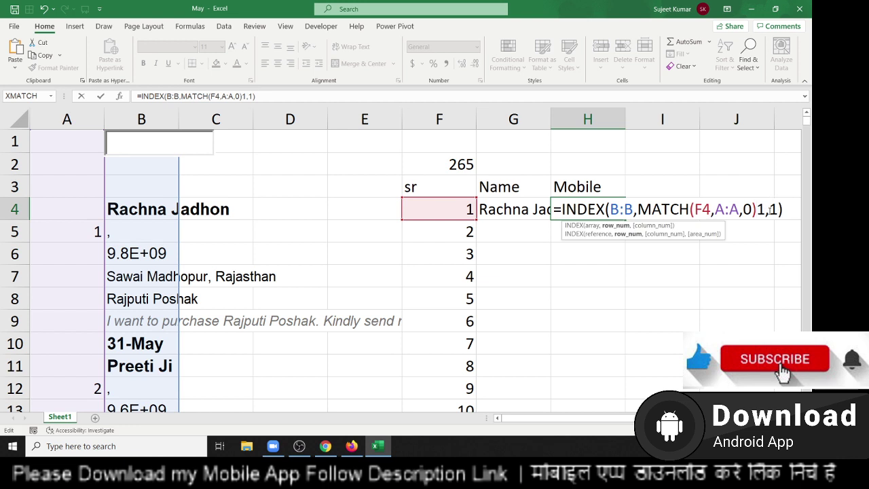
type("+")
key("Return")
key("Up")
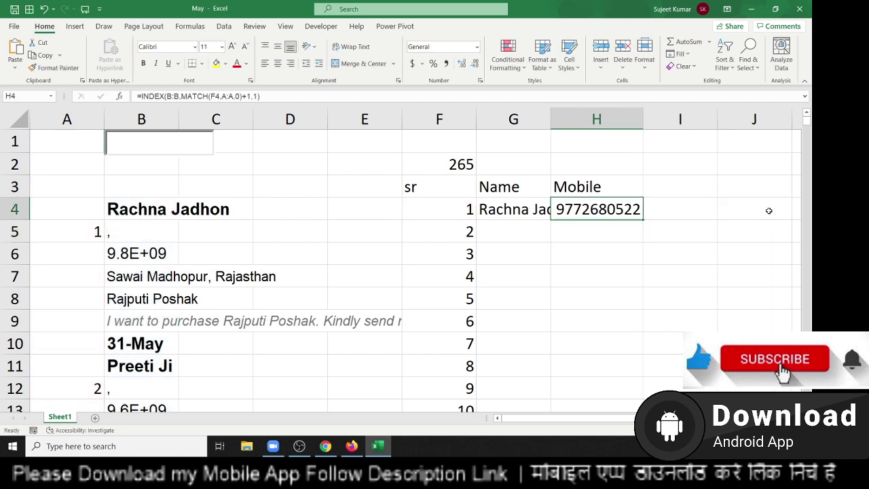
double_click(589, 208)
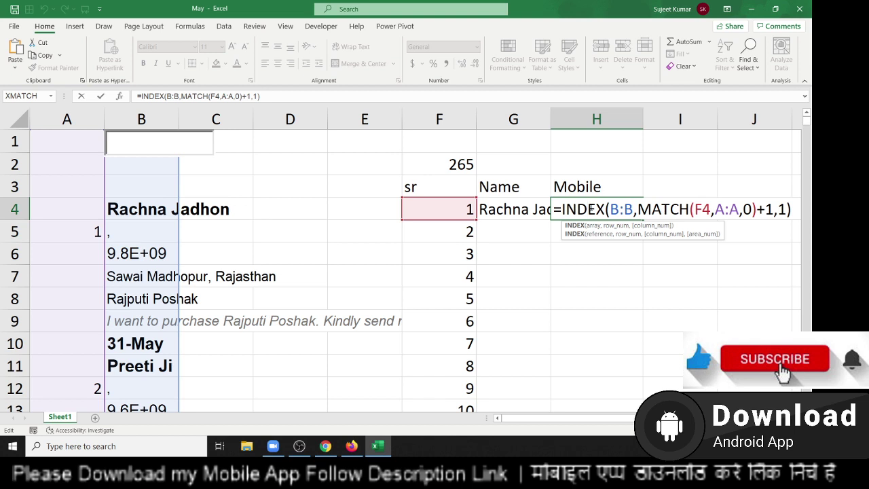
key("Escape")
Wrap G4's Name lookup in IFERROR with a blank "" fallback.
left_click_drag(524, 212, 567, 209)
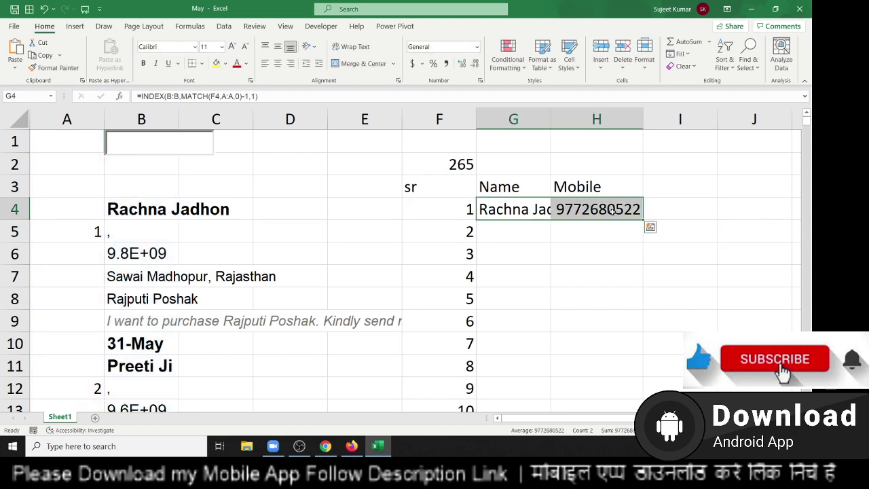
double_click(530, 209)
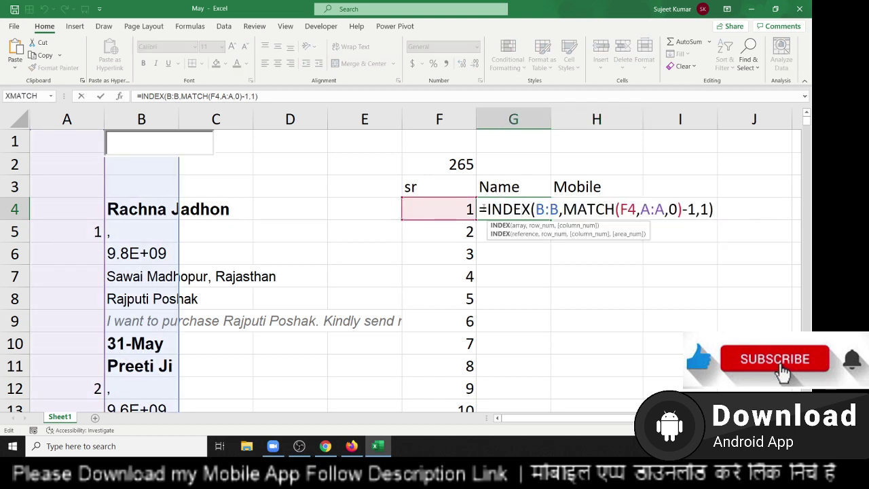
left_click(489, 209)
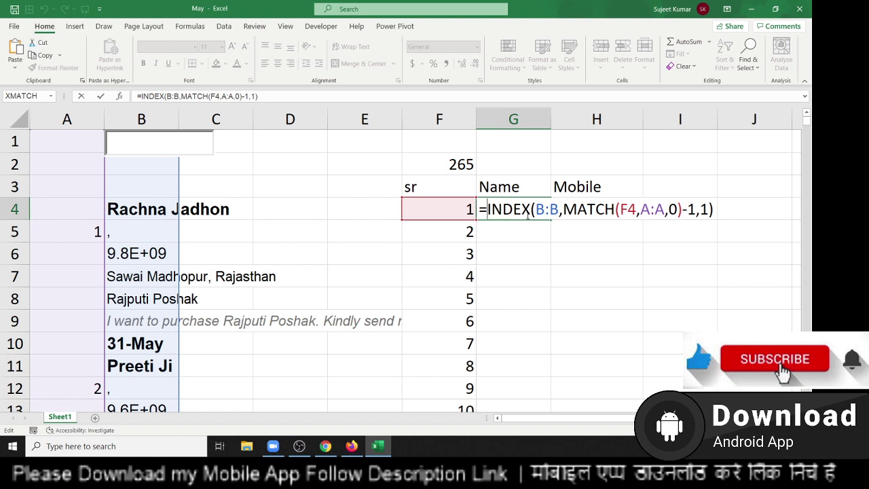
type("if")
key("Down")
key("Tab")
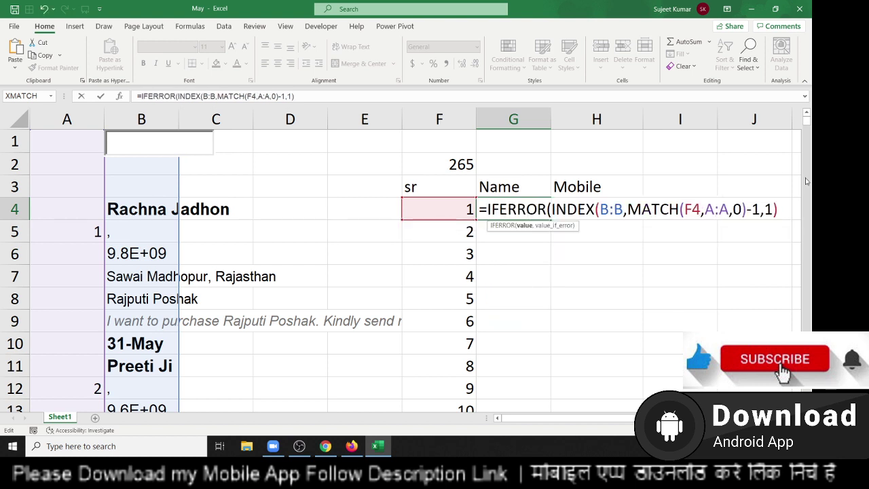
left_click(780, 209)
type(",")
type("\"\")")
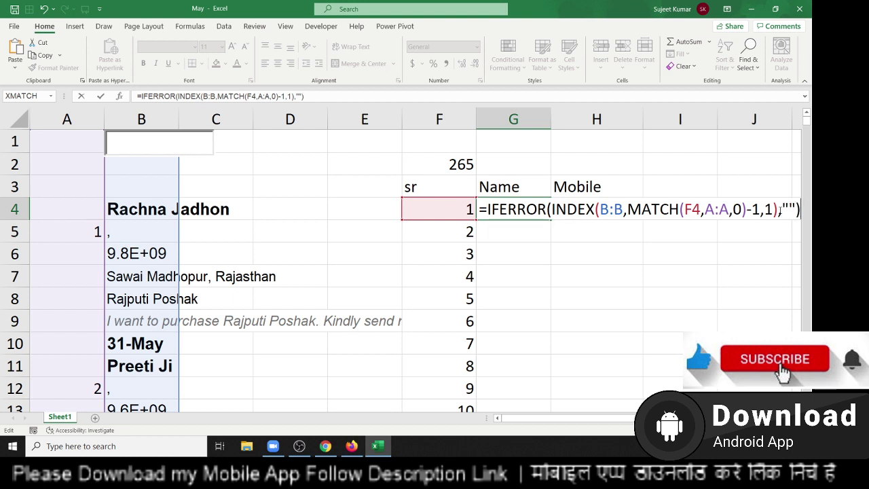
key("Return")
key("Up")
Wrap H4's Mobile lookup in IFERROR with the same blank fallback.
key("Right")
key("F2")
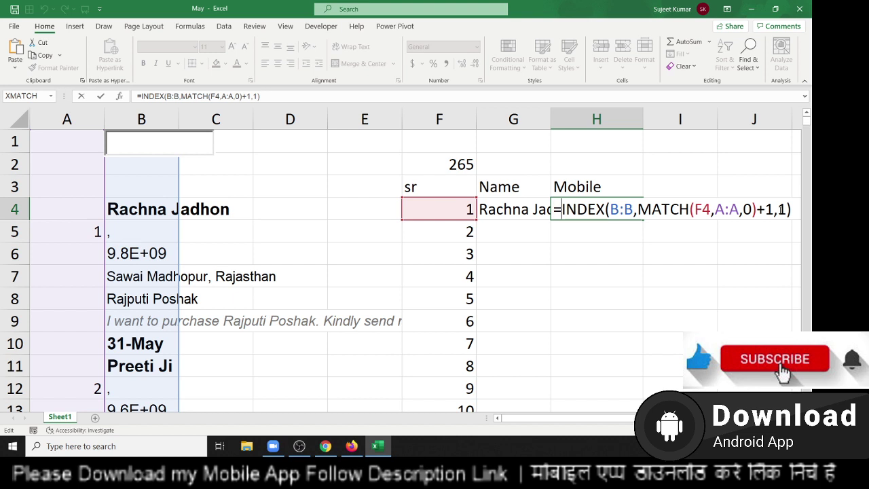
type("if")
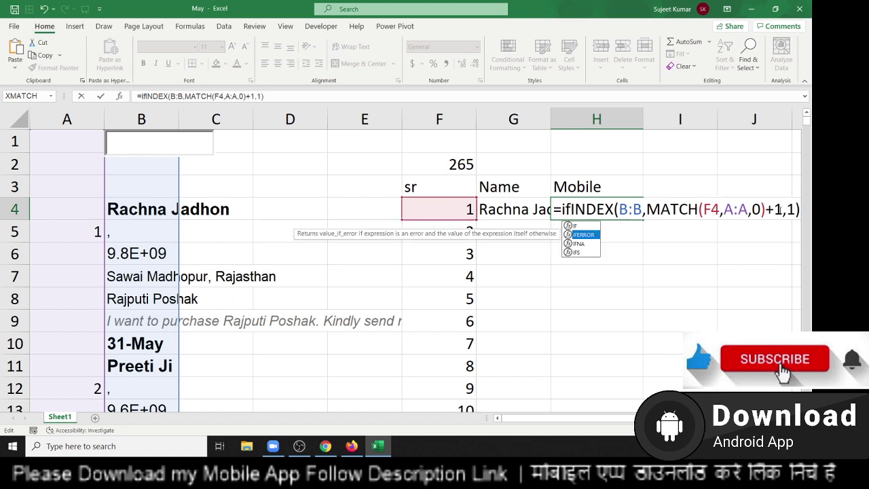
key("Tab")
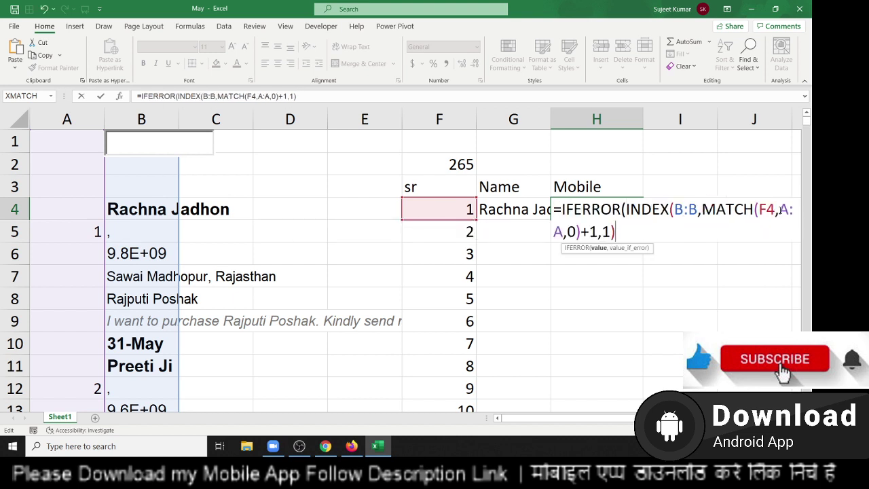
type(",\"\")")
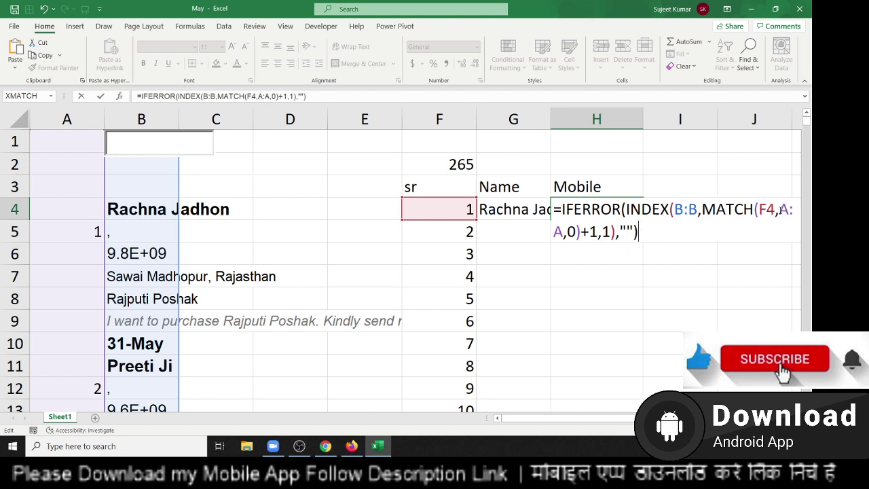
key("ctrl+Return")
Fill the G4:H4 Name and Mobile formulas down the whole table.
left_click(534, 209)
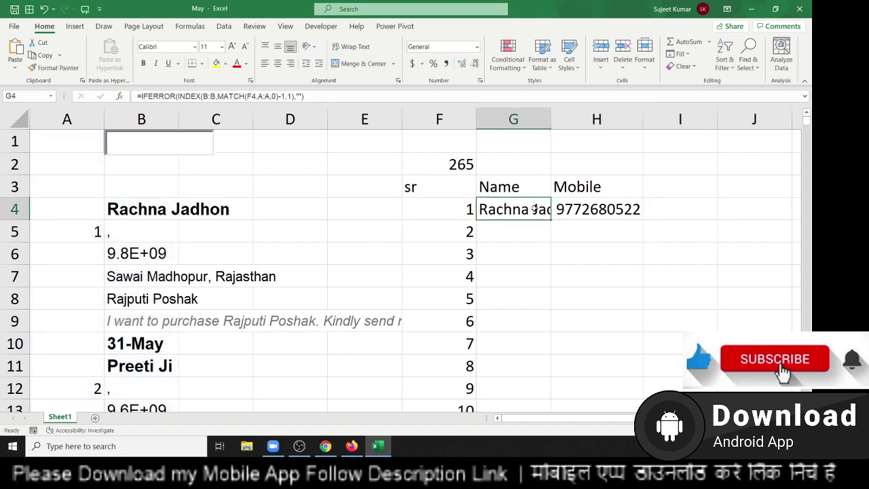
left_click_drag(553, 205, 597, 209)
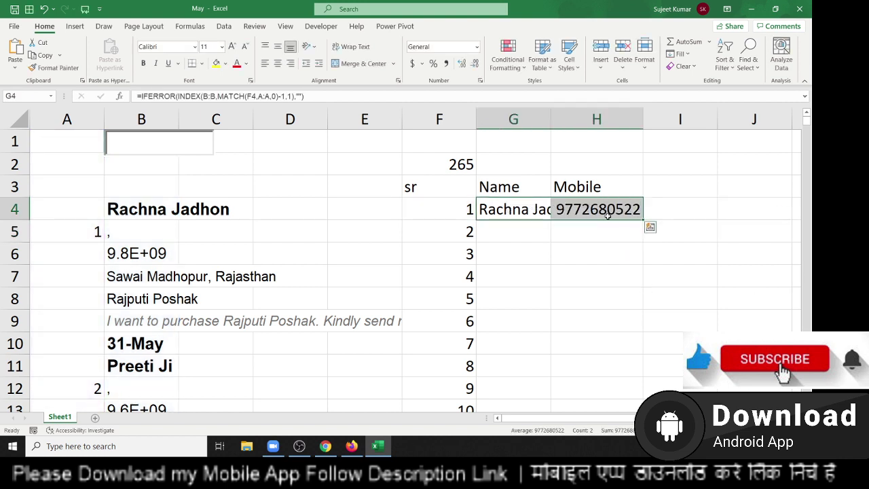
double_click(641, 221)
Spot-check looked-up names and mobiles against the source list down to row 203.
left_click(527, 247)
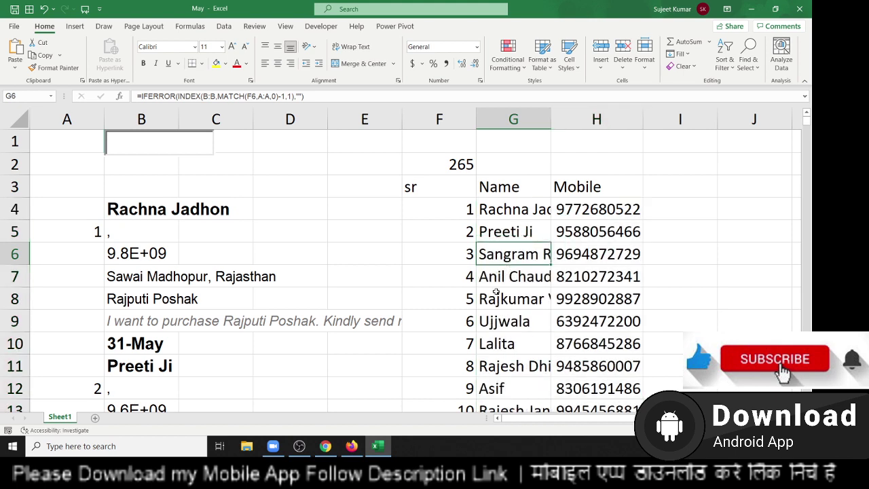
scroll(483, 300, "down", 1)
left_click(144, 309)
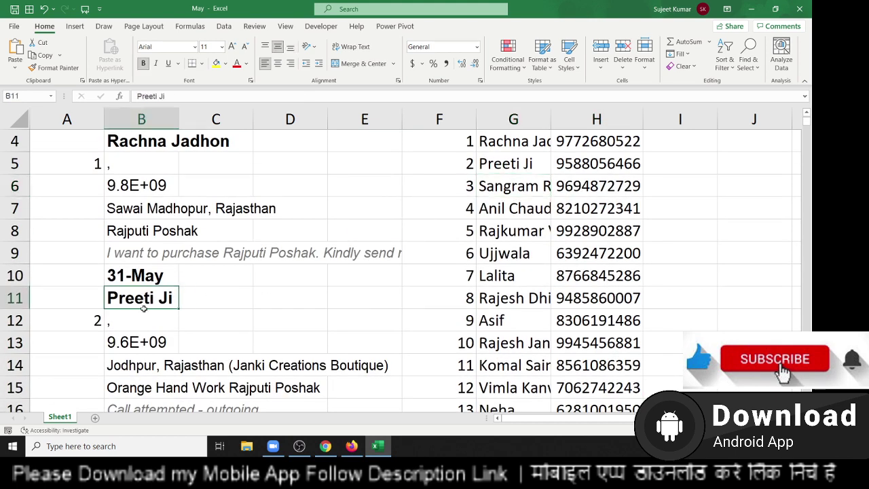
left_click(151, 344)
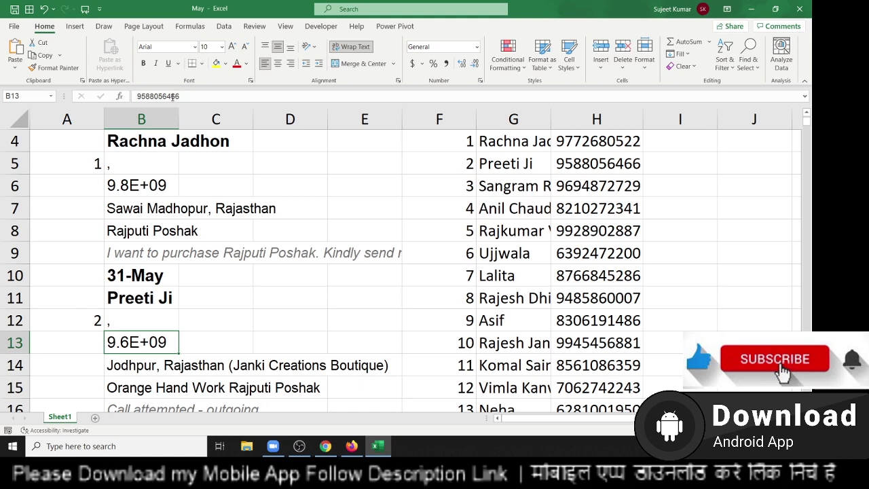
left_click(528, 161)
left_click(589, 160)
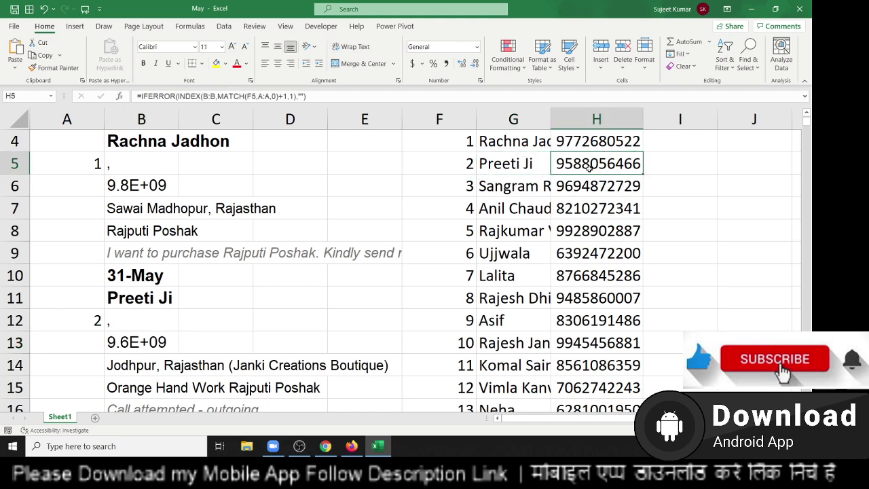
scroll(589, 204, "down", 7)
scroll(588, 229, "down", 9)
scroll(585, 229, "down", 5)
scroll(564, 234, "down", 5)
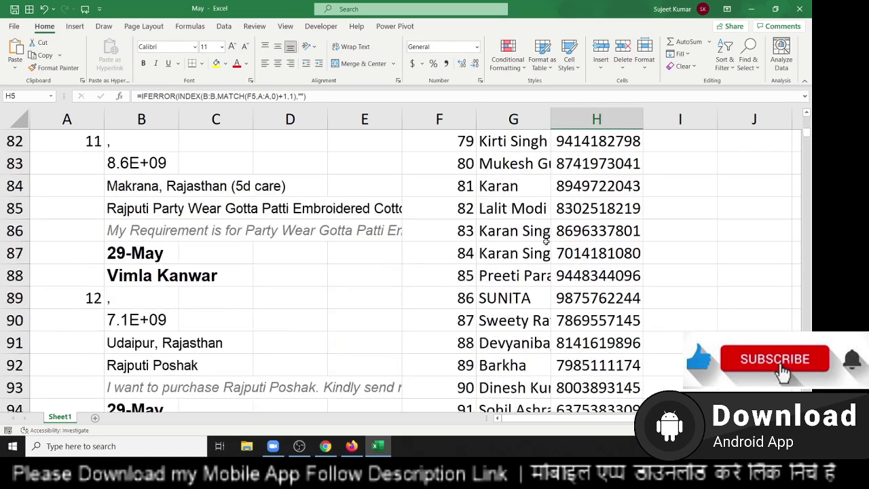
left_click(107, 299)
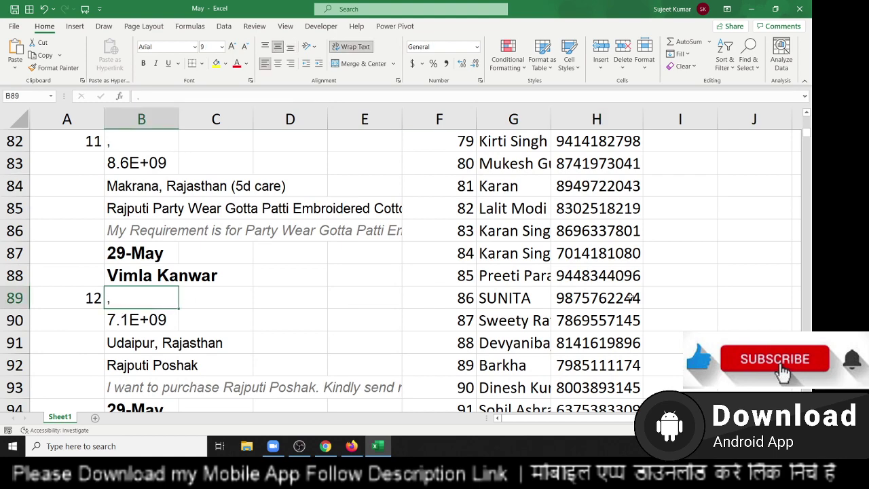
scroll(580, 301, "down", 5)
scroll(579, 301, "down", 4)
scroll(579, 301, "down", 5)
scroll(579, 300, "down", 9)
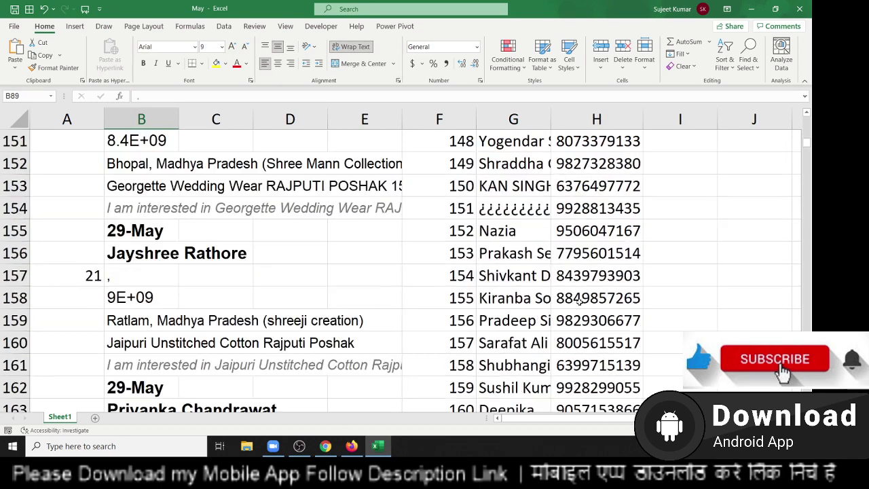
scroll(579, 301, "down", 5)
scroll(579, 300, "down", 8)
scroll(579, 300, "down", 2)
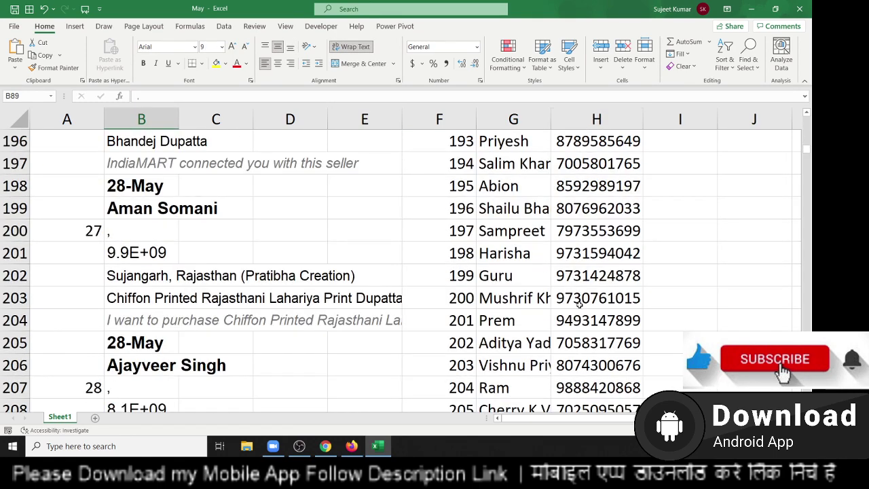
left_click(579, 301)
key("ctrl+Up")
key("ctrl+Up")
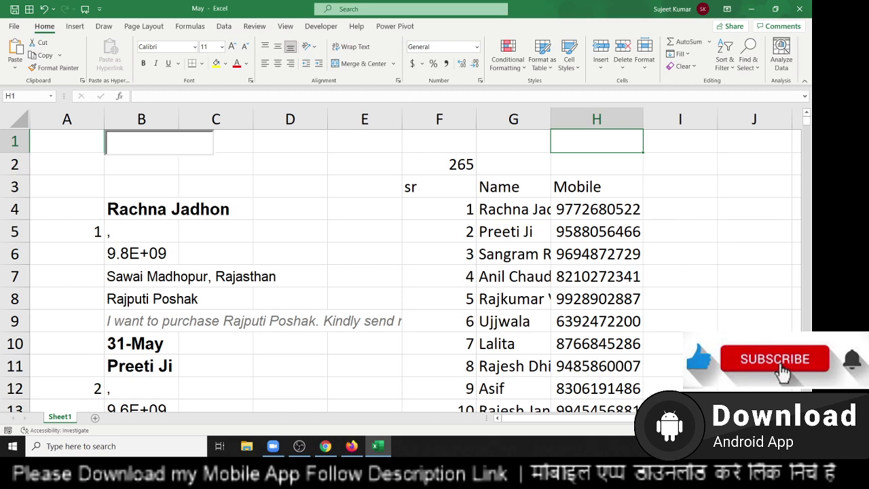
Check H5's Mobile formula, then close the Excel workbook.
left_click(600, 238)
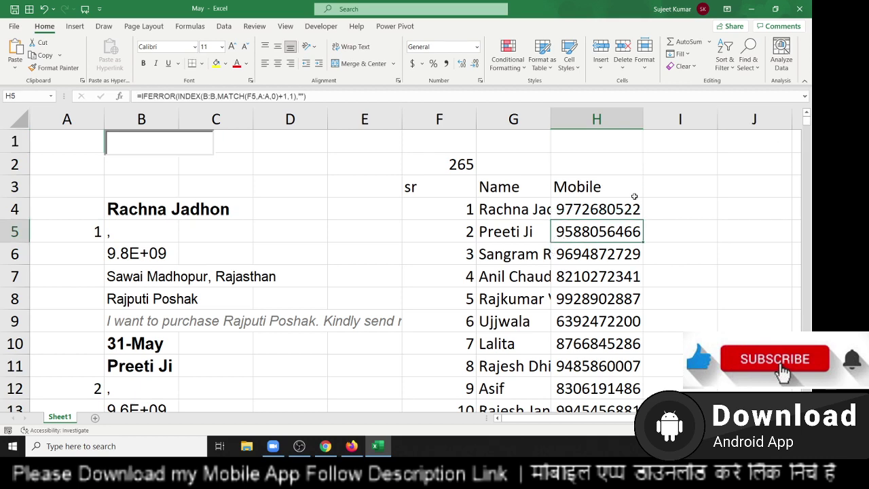
left_click(808, 15)
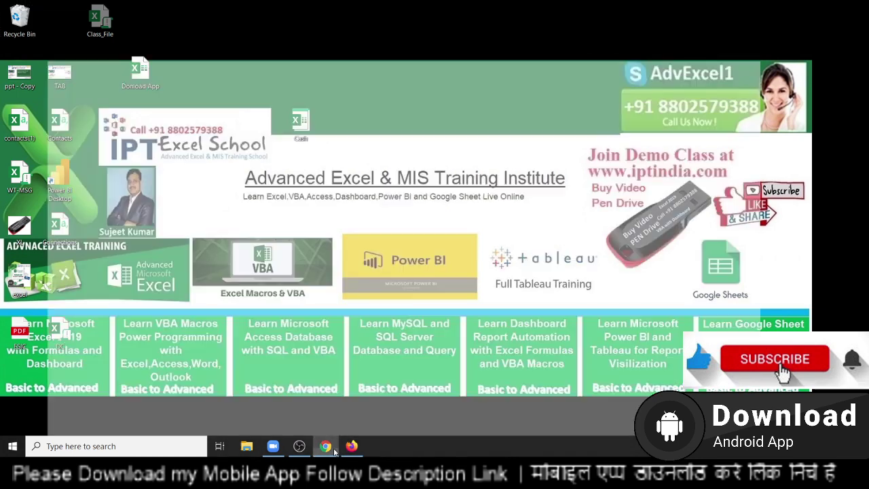
Load the EXCEL MIS TRAINING Google Play page in Chrome, then reveal the desktop.
left_click(325, 445)
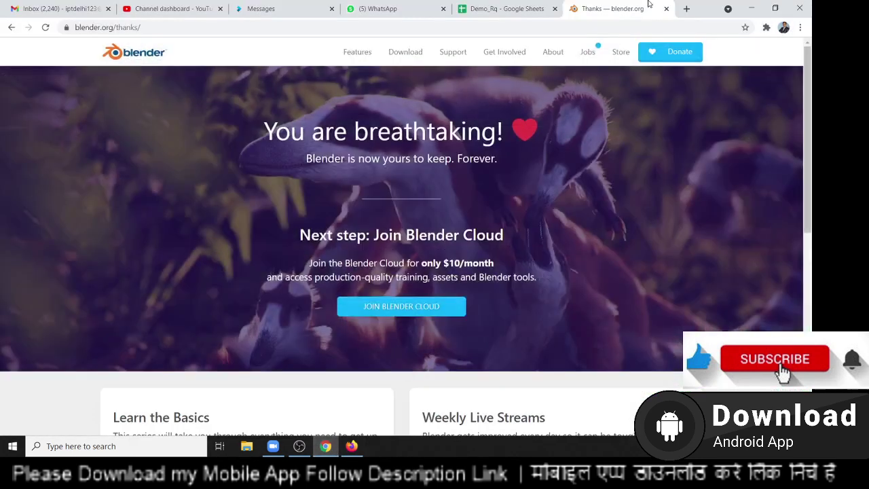
left_click(656, 28)
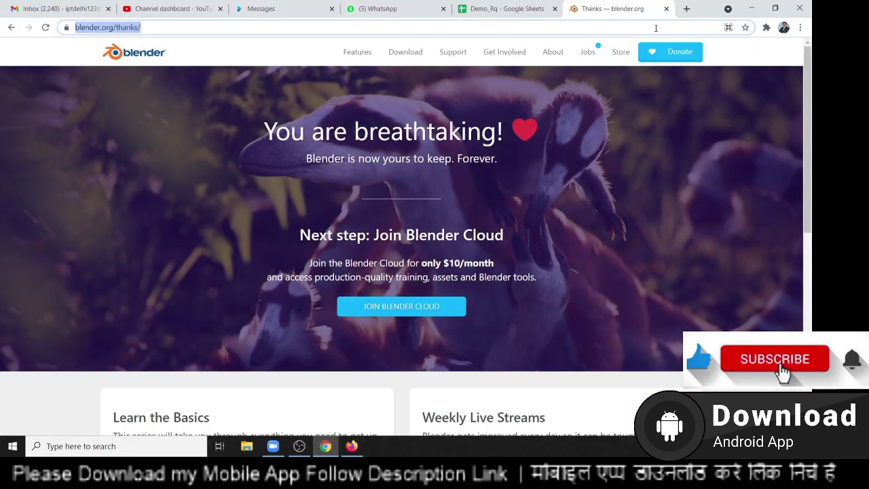
type("p")
key("Return")
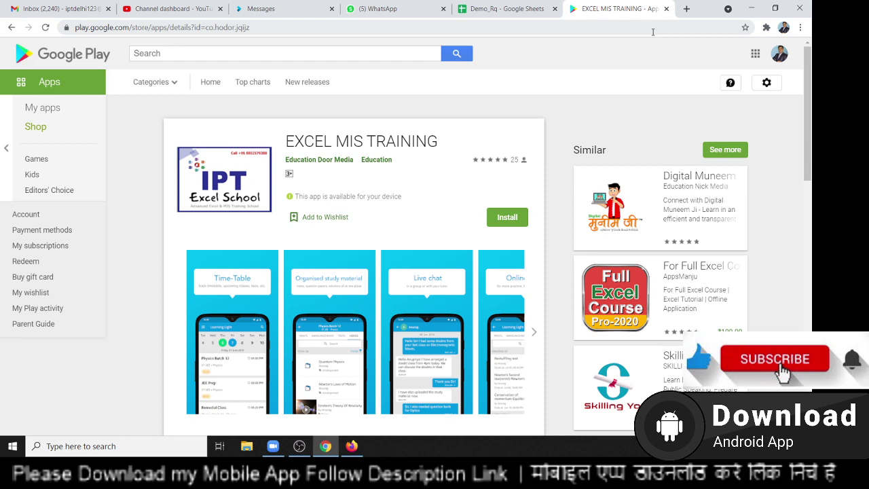
key("super+d")
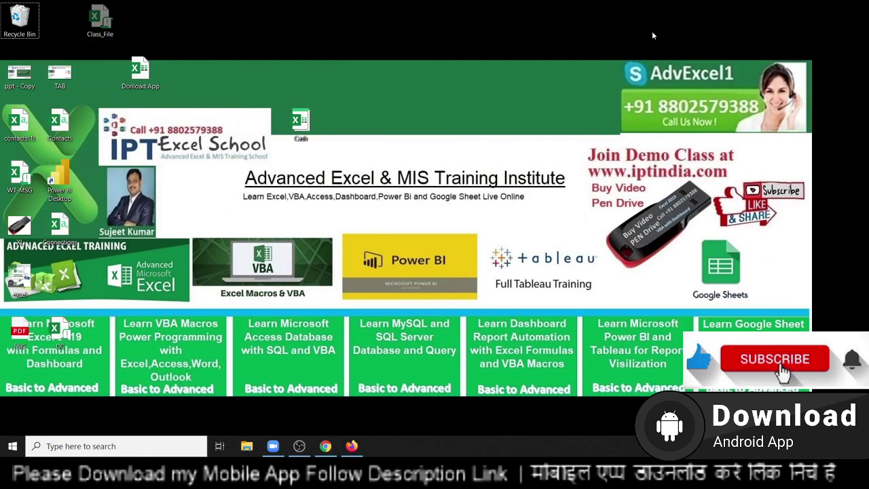